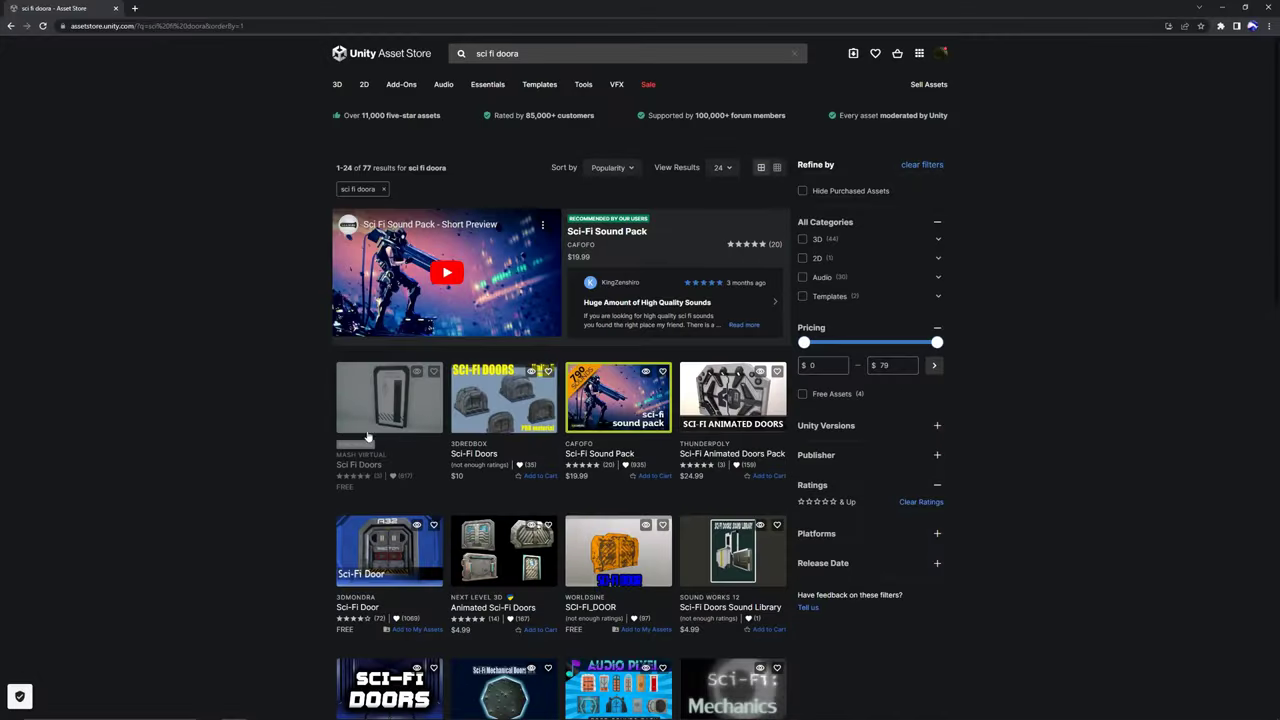
Step: Open the free MASH Virtual Sci Fi Doors asset and import its package into the Unity project
click(365, 437)
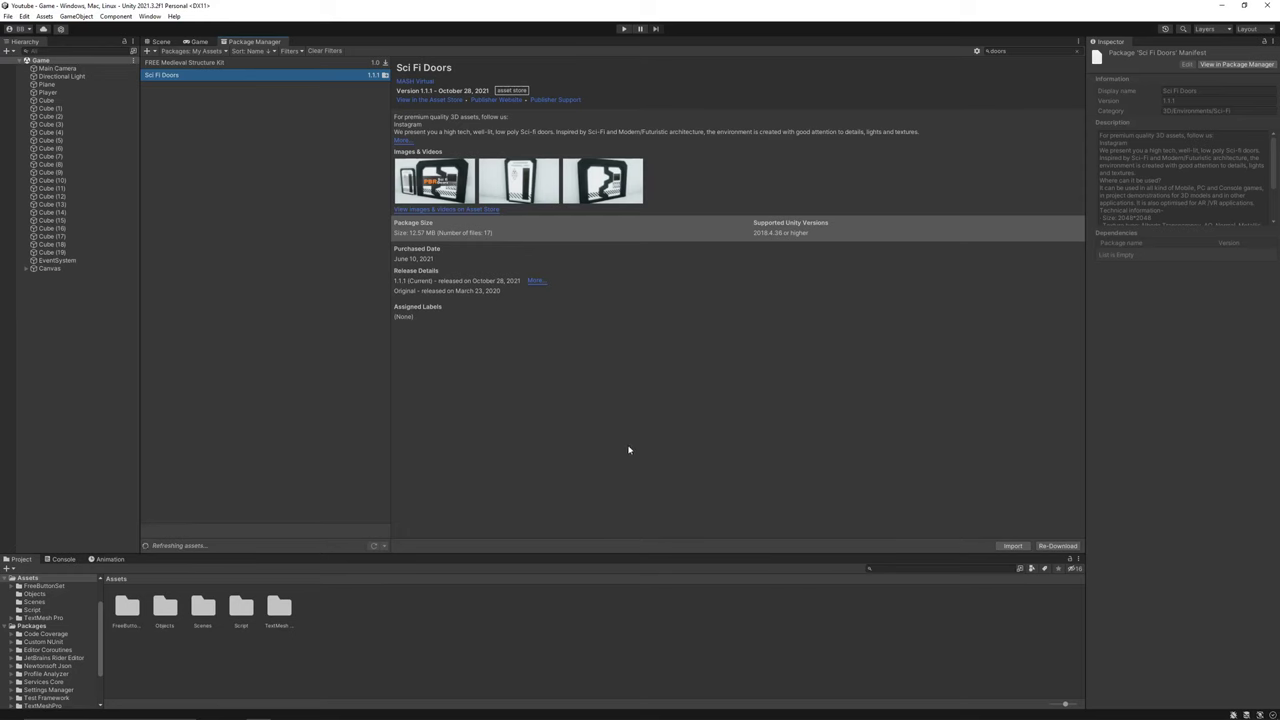
click(1013, 545)
click(1185, 648)
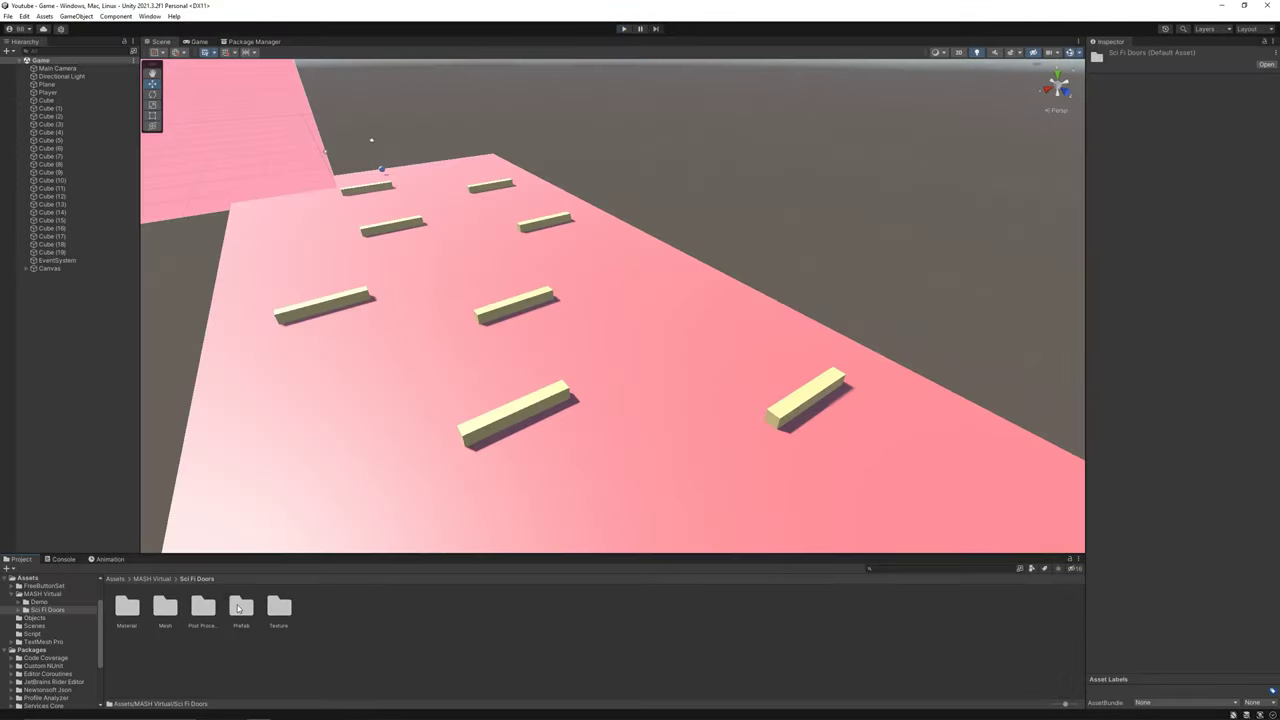
Step: Place the Sci Fi Gates prefab from the Sci Fi Doors Prefab folder on the pink platform in the scene
double_click(240, 607)
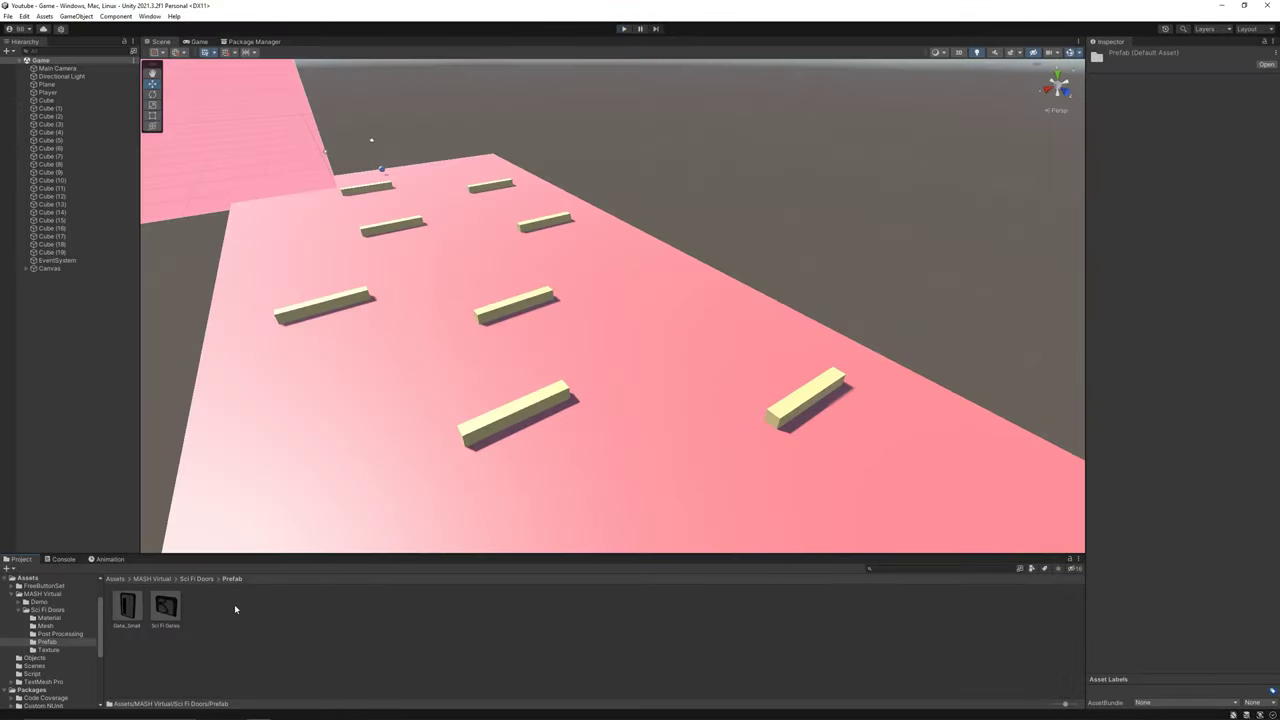
drag(169, 622, 567, 412)
drag(567, 412, 602, 360)
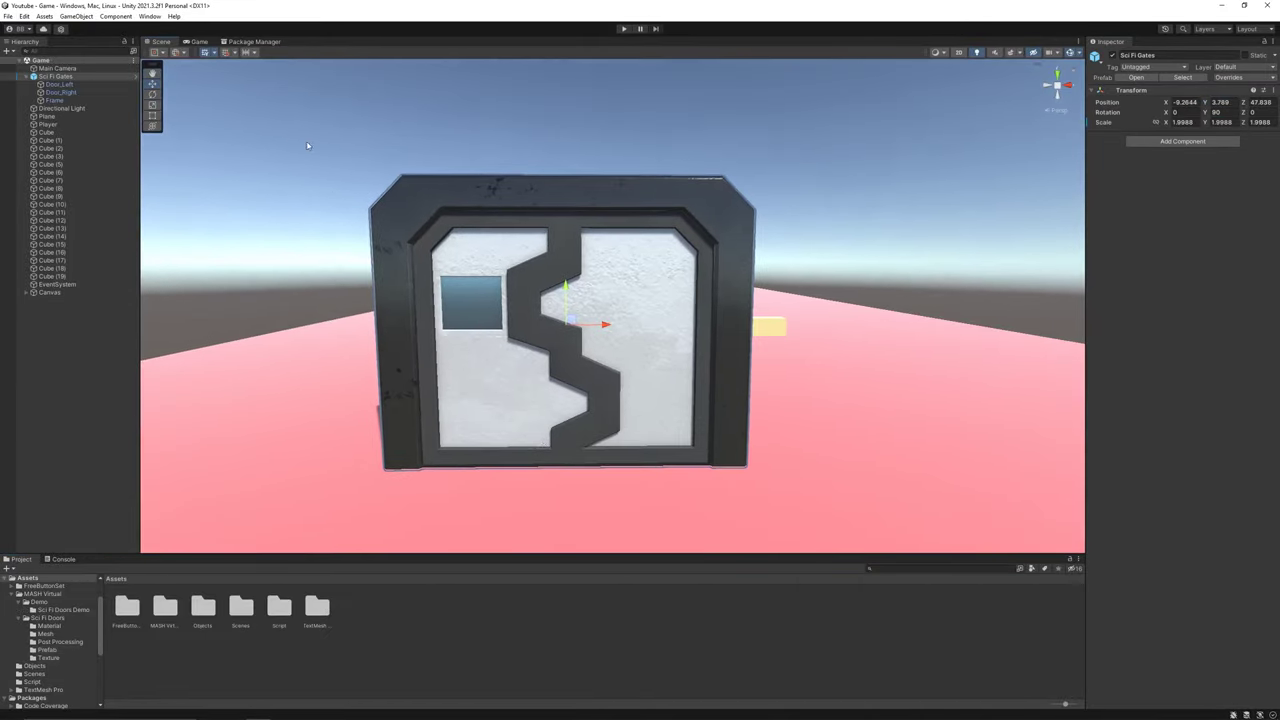
Step: Add an Animator component to the Sci Fi Gates object
click(1194, 143)
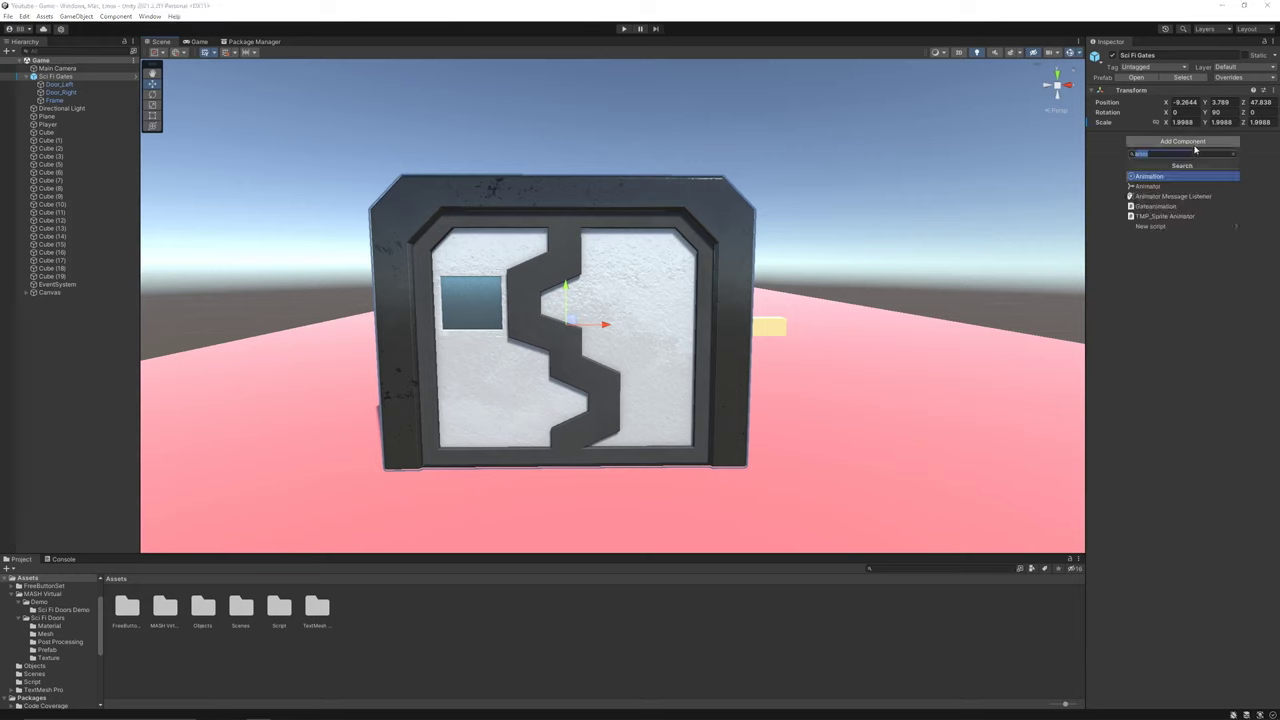
text(ani)
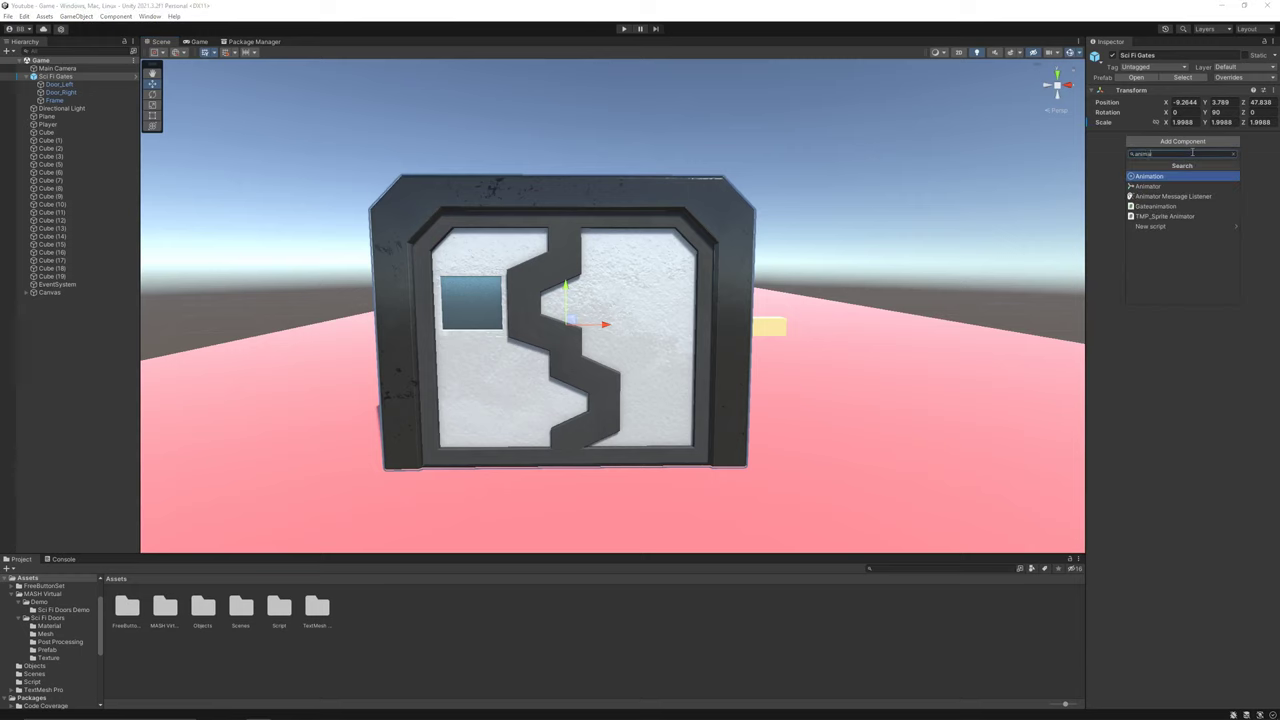
click(1142, 186)
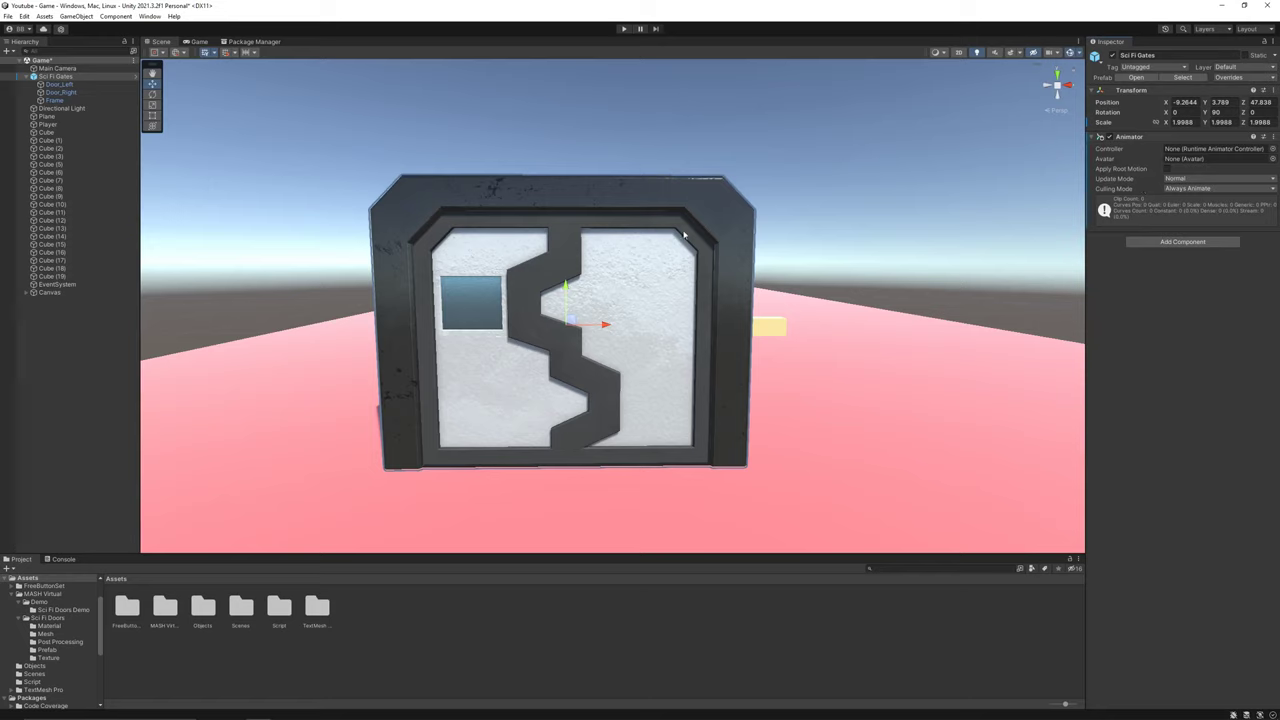
Step: Open the Animation window and dock it beside the Console
click(150, 16)
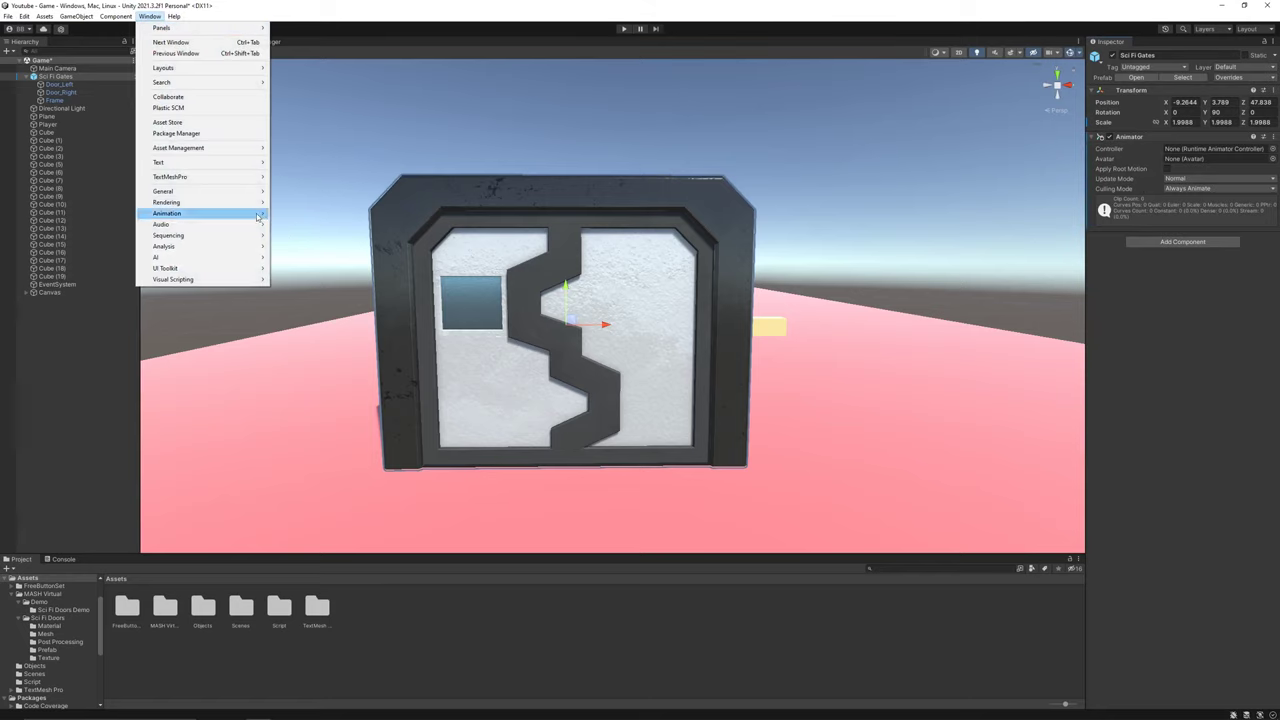
click(298, 213)
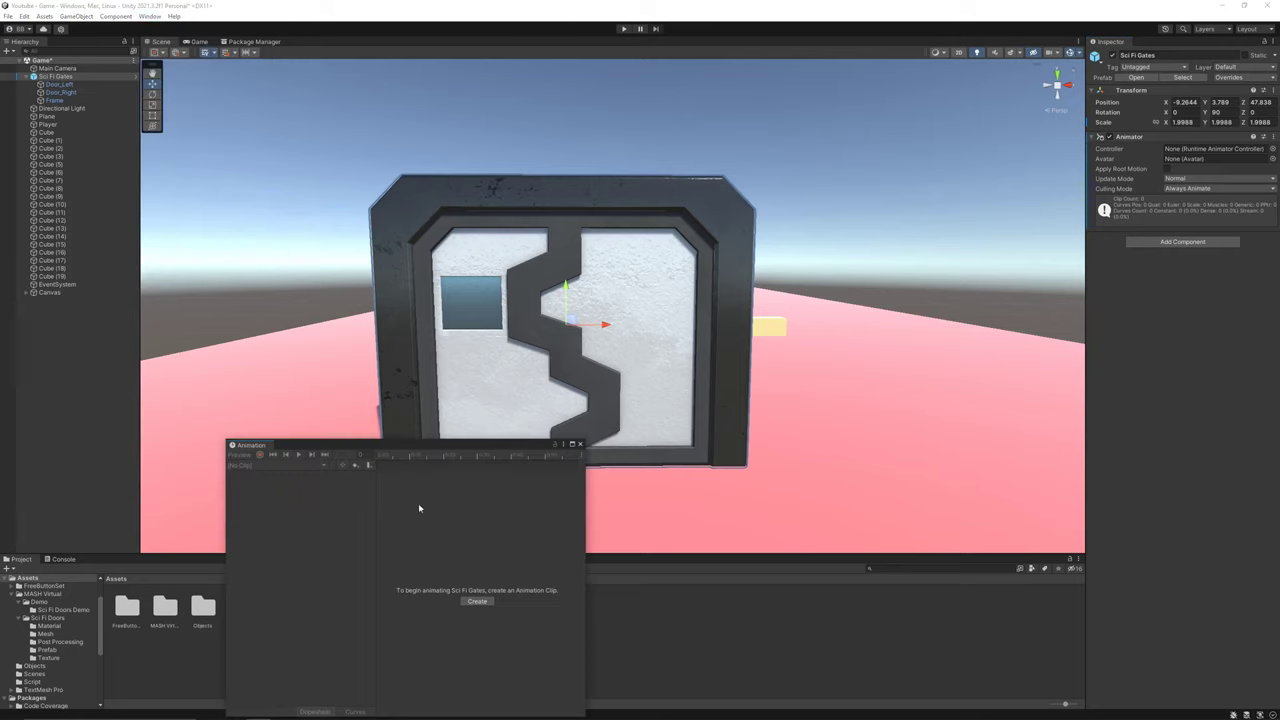
drag(253, 446, 112, 562)
Step: Create the gate's first animation clip named 1 inside a new Animatinos folder in Assets
click(674, 655)
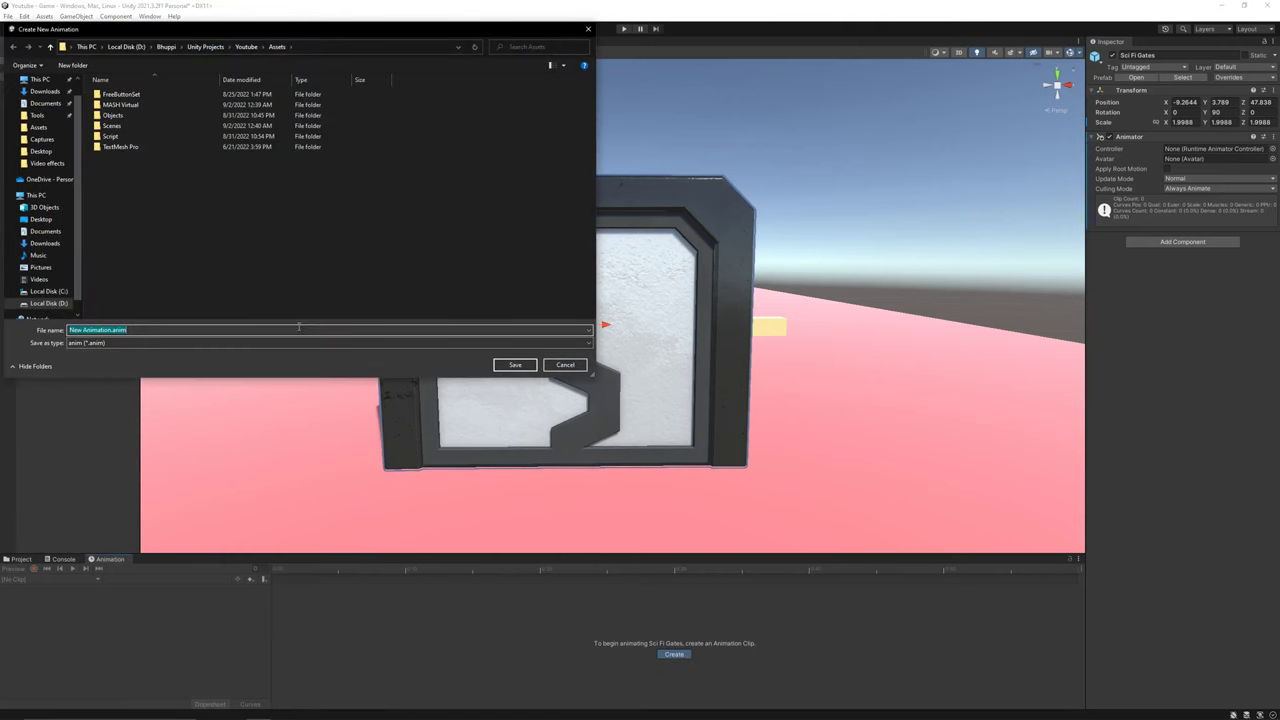
text(1)
right_click(297, 212)
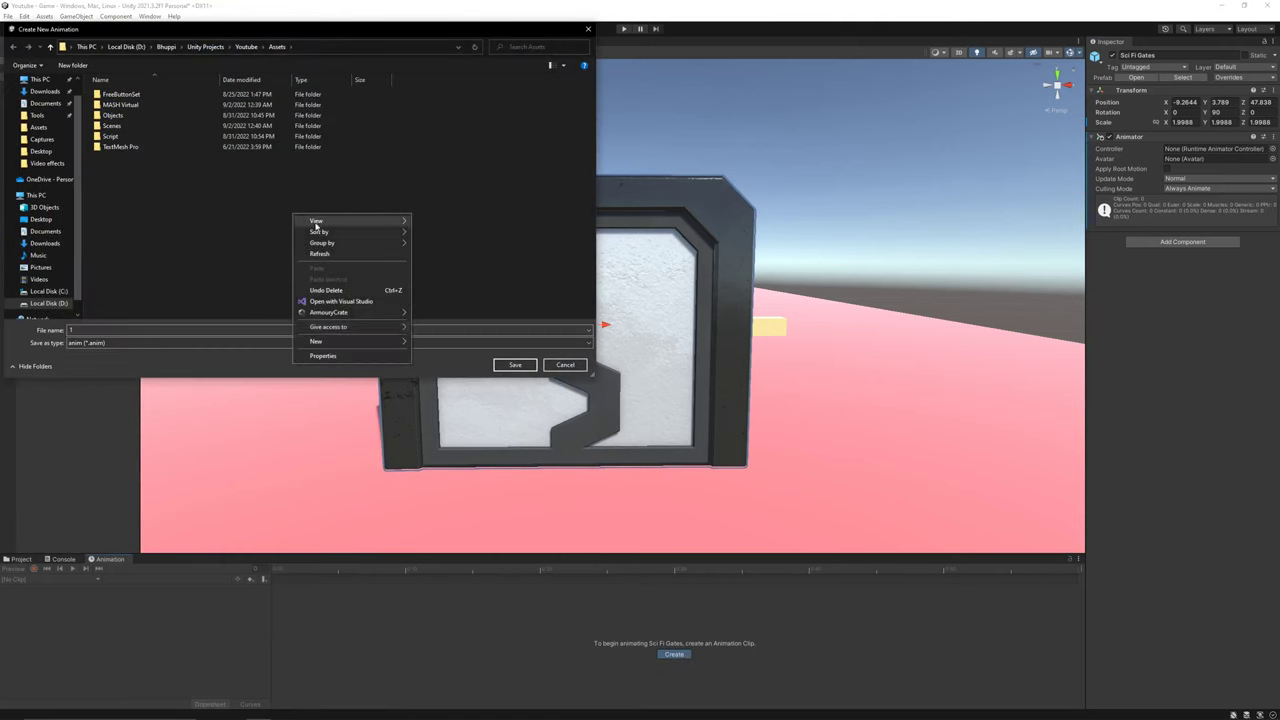
mouse_move(360, 342)
click(415, 341)
text(Animaon)
key(Return)
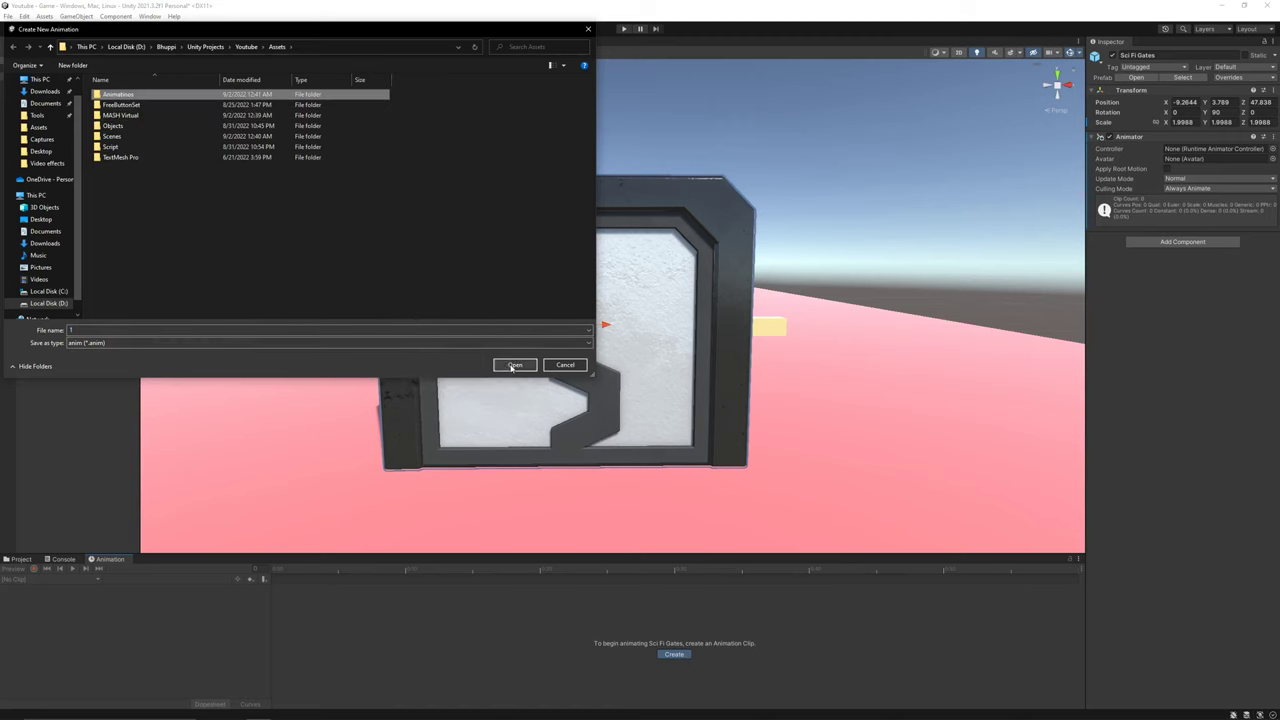
click(514, 366)
click(514, 366)
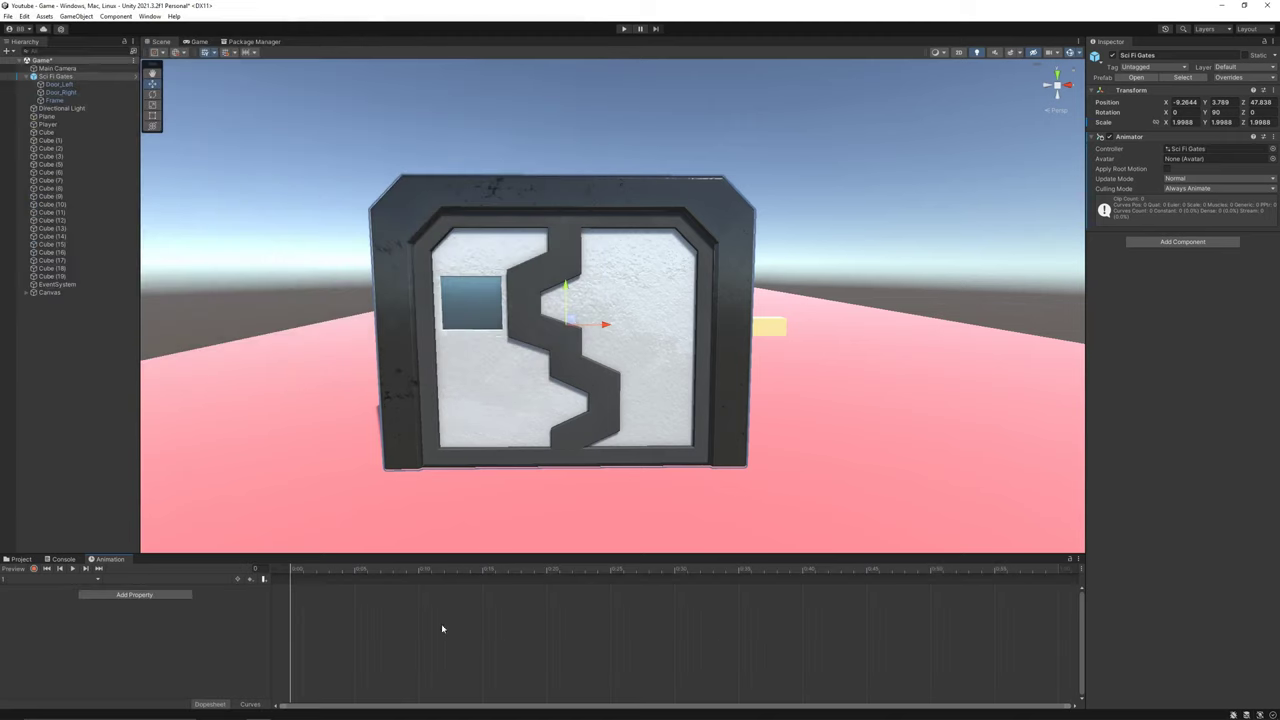
Step: Create a second animation clip named 2 in the Animatinos folder
click(72, 578)
click(68, 606)
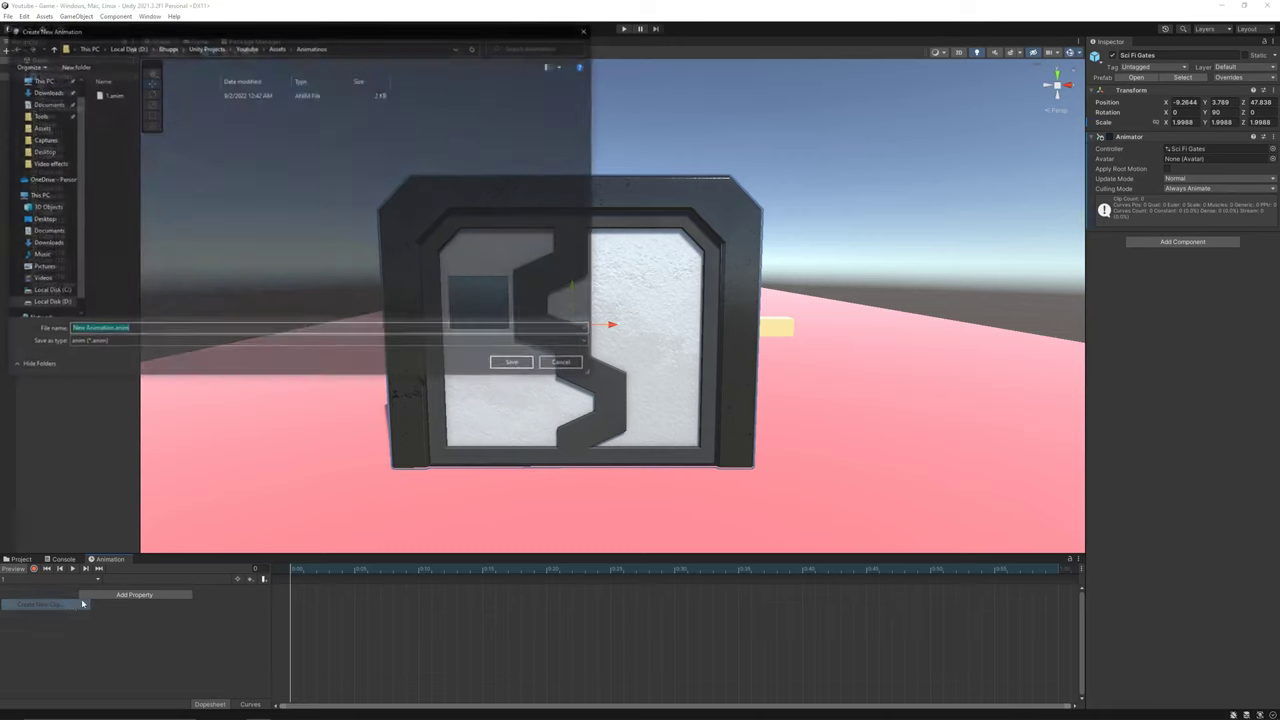
text(23)
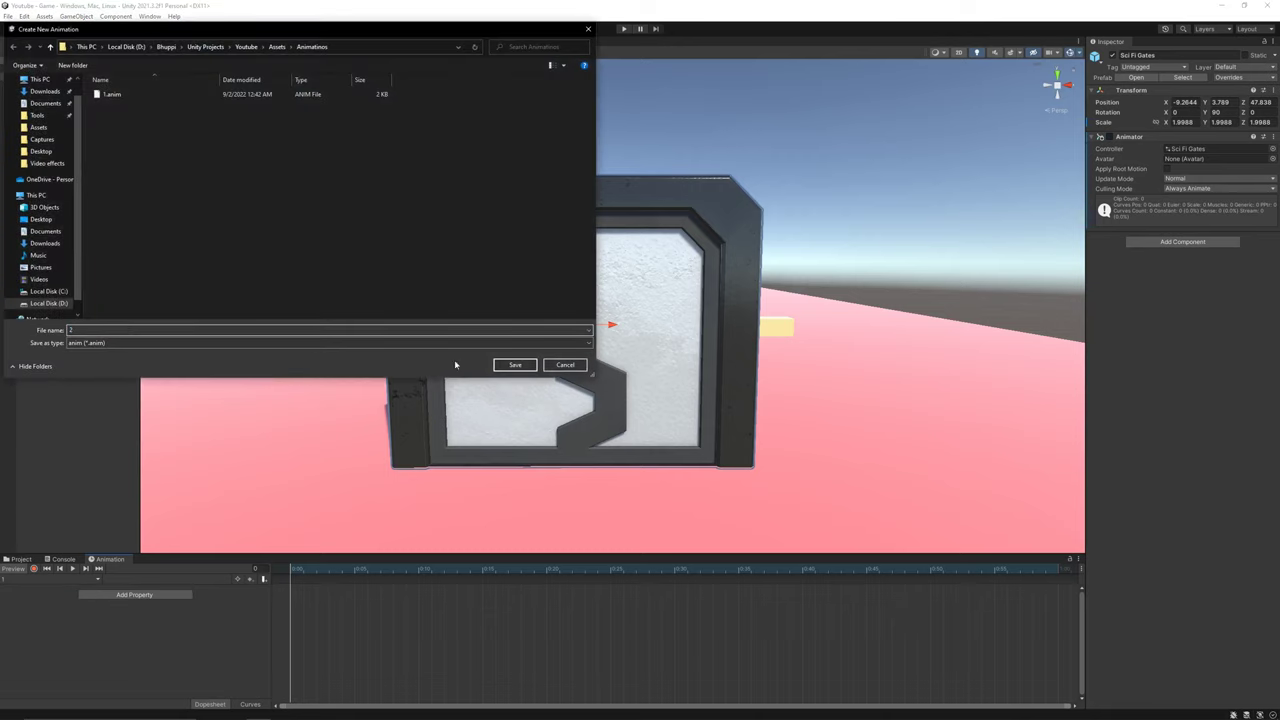
click(514, 364)
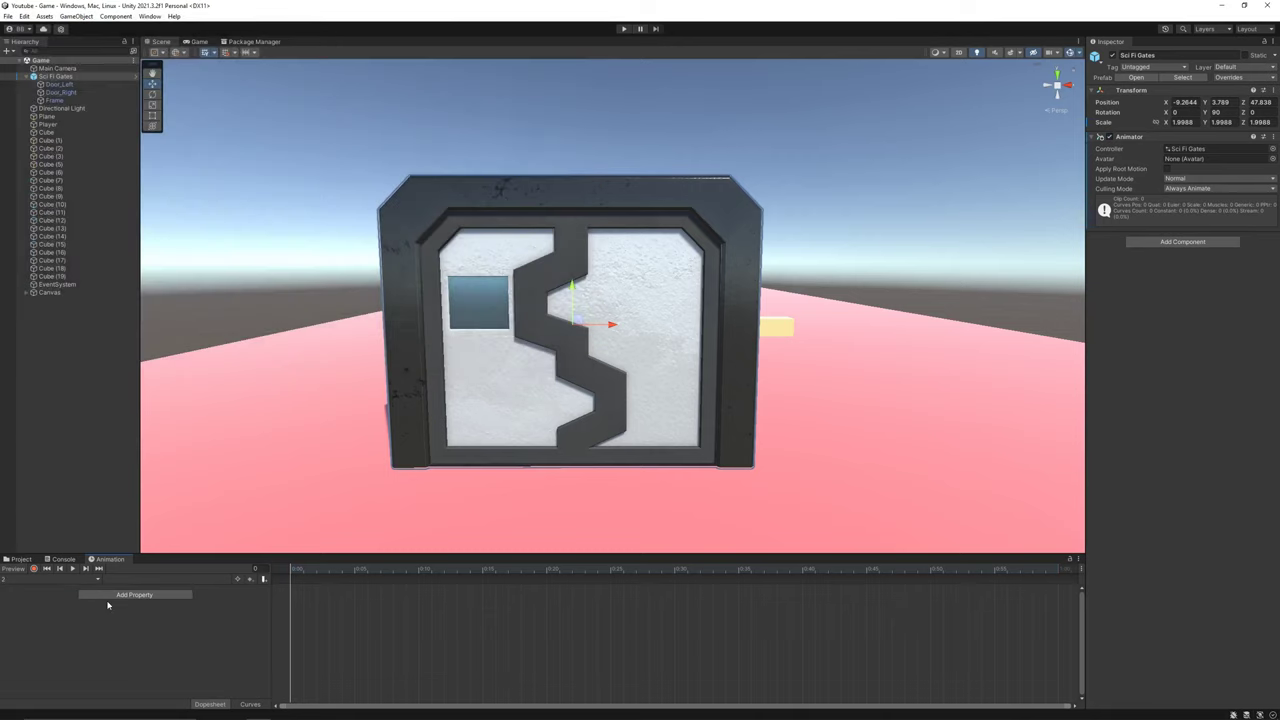
Step: Start recording in clip 2 and slide Door_Left open to about Z 1.45 at frame 60
click(34, 569)
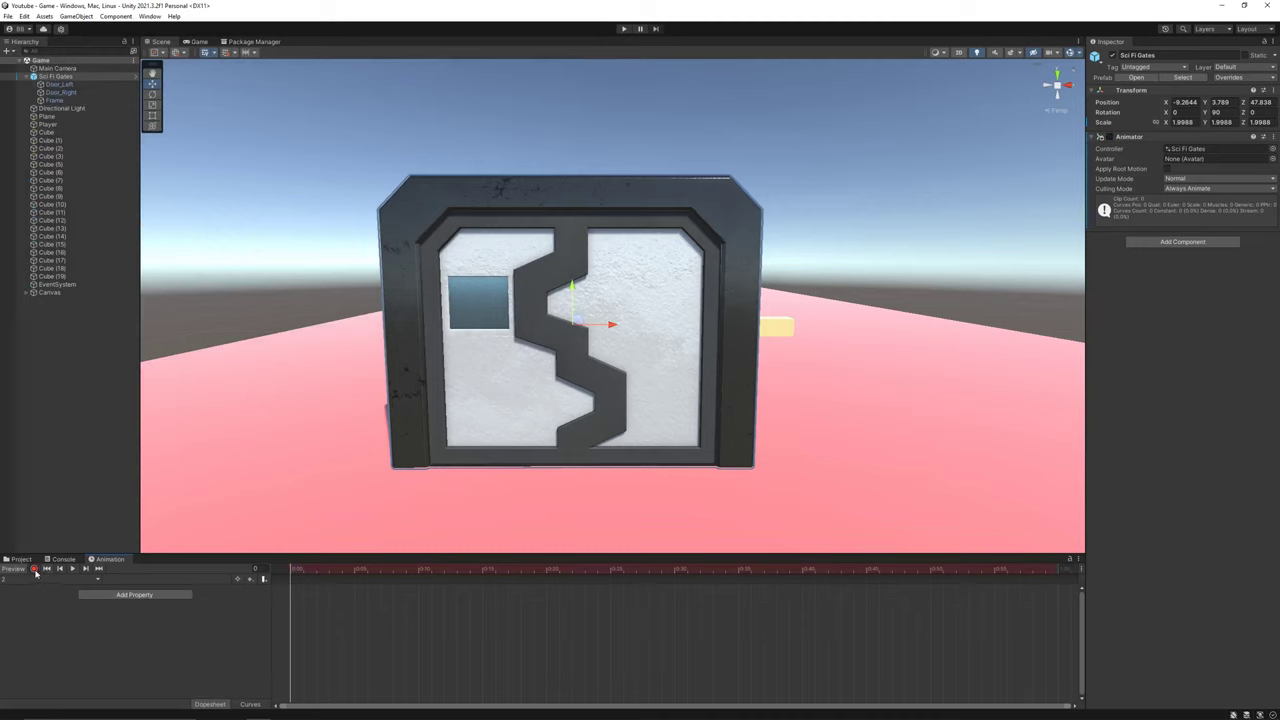
click(648, 388)
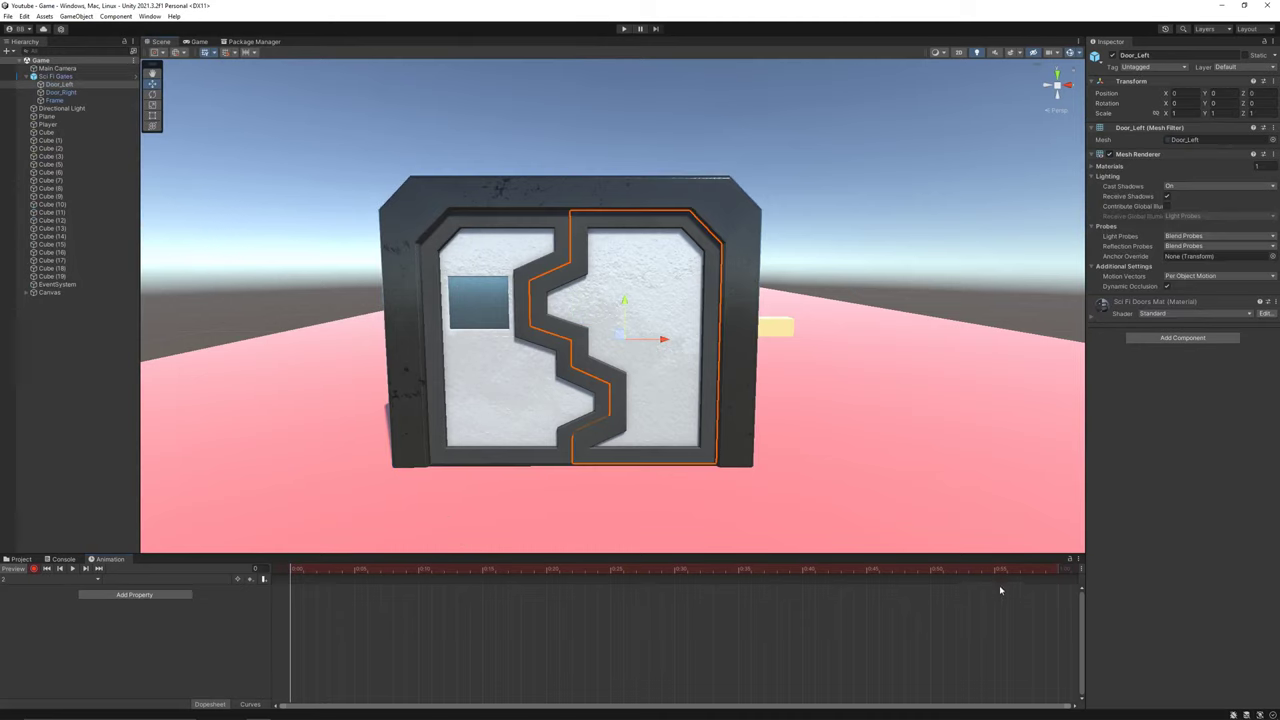
click(1057, 570)
drag(663, 342, 806, 354)
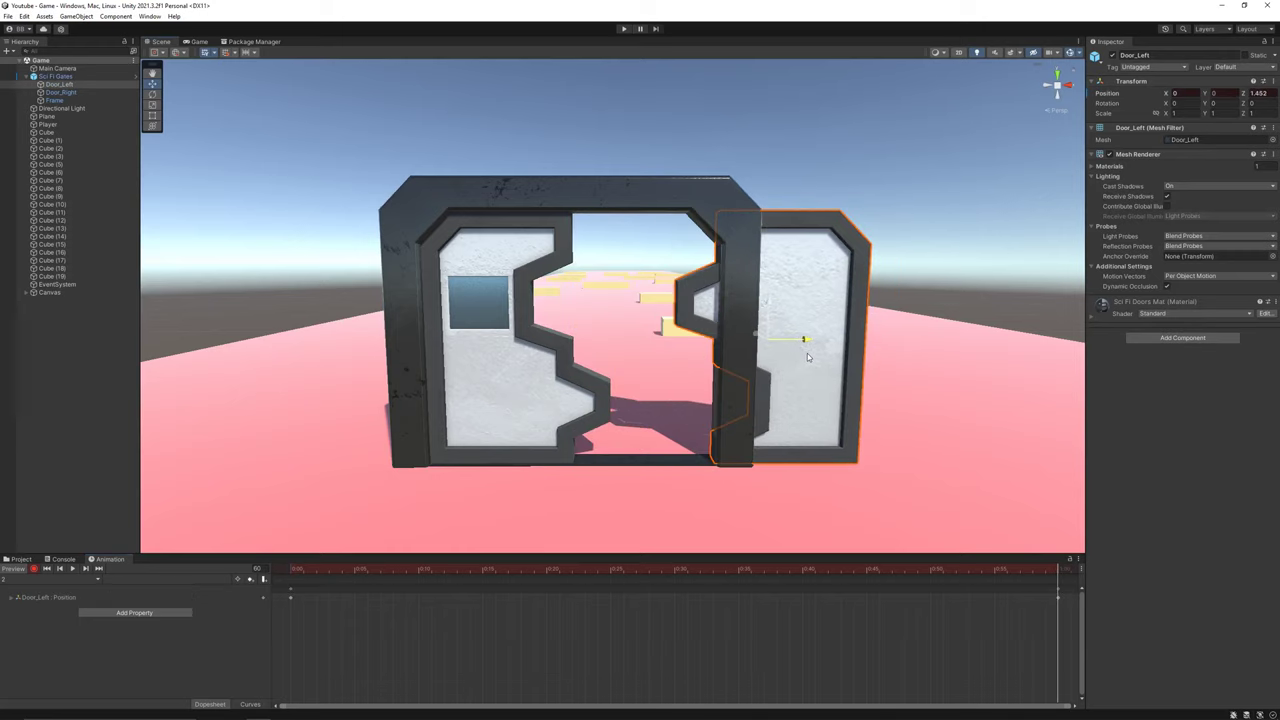
Step: Slide Door_Right open to about Z -2.77, stop recording and shorten clip 2 to end at frame 50
click(545, 367)
click(545, 367)
drag(557, 348, 421, 353)
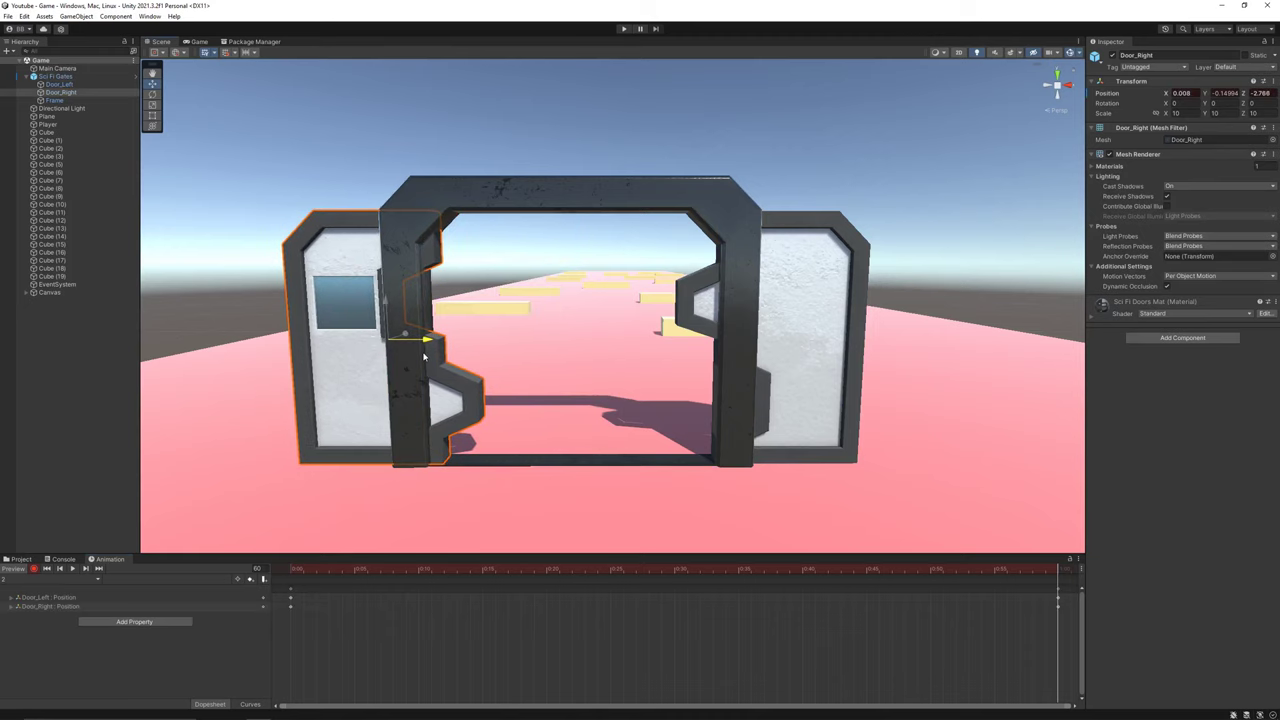
drag(1056, 569, 199, 573)
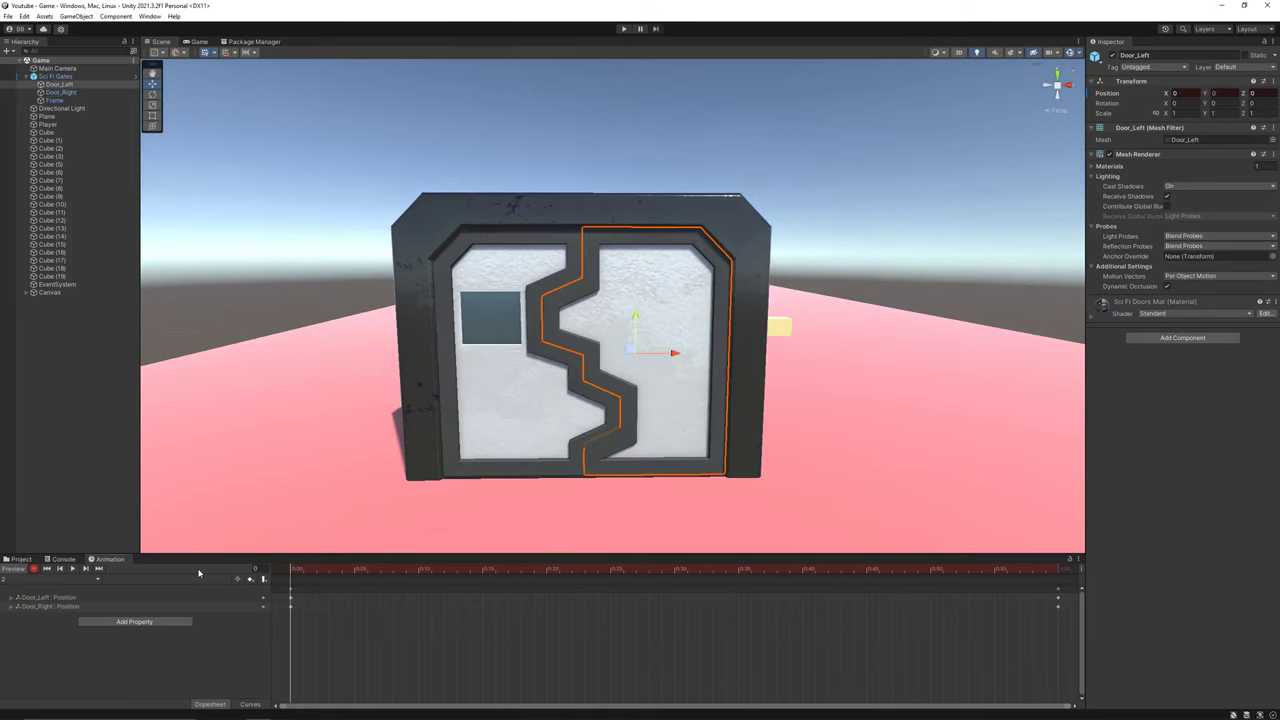
click(34, 570)
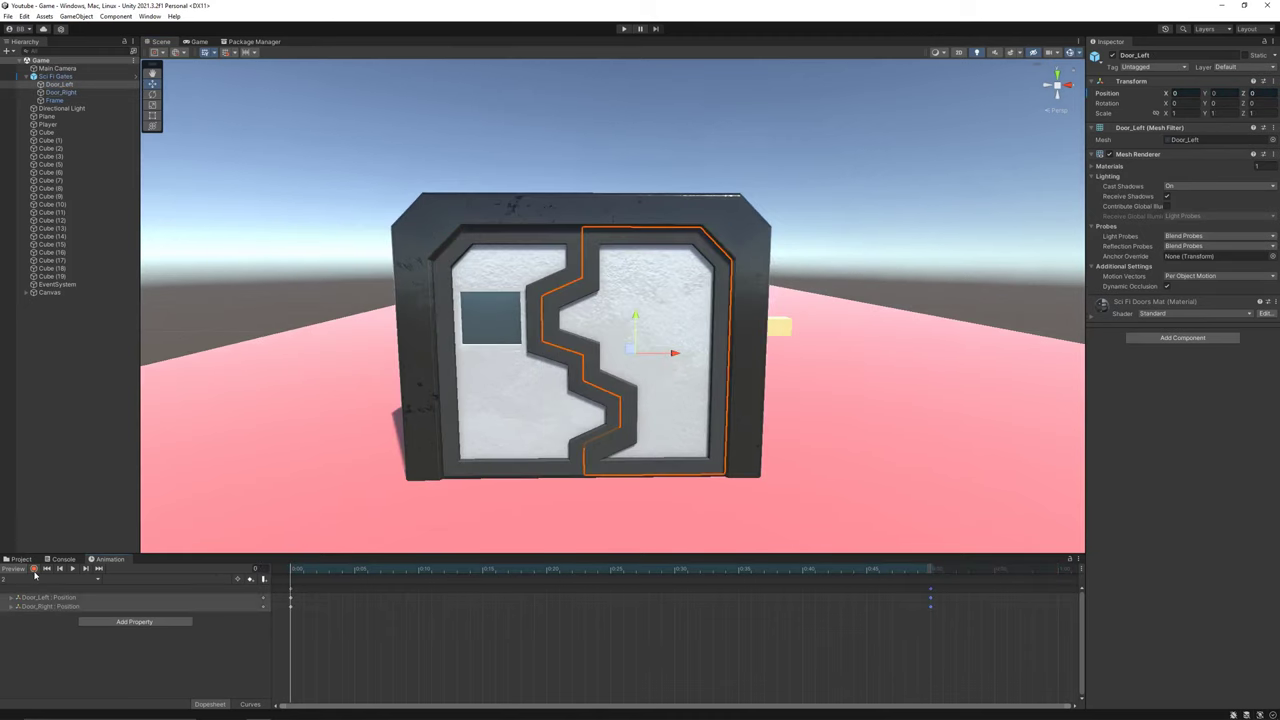
Step: Create a third animation clip named 3 in the Animatinos folder
click(68, 578)
click(52, 616)
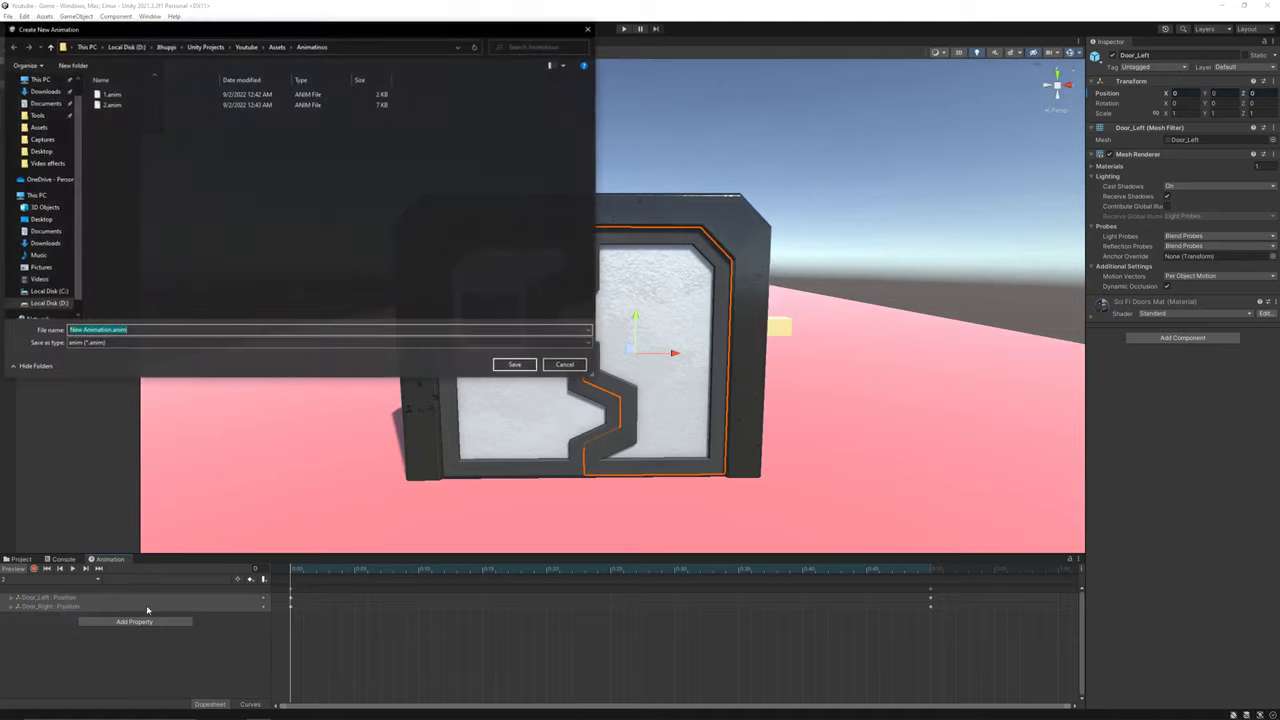
text(3)
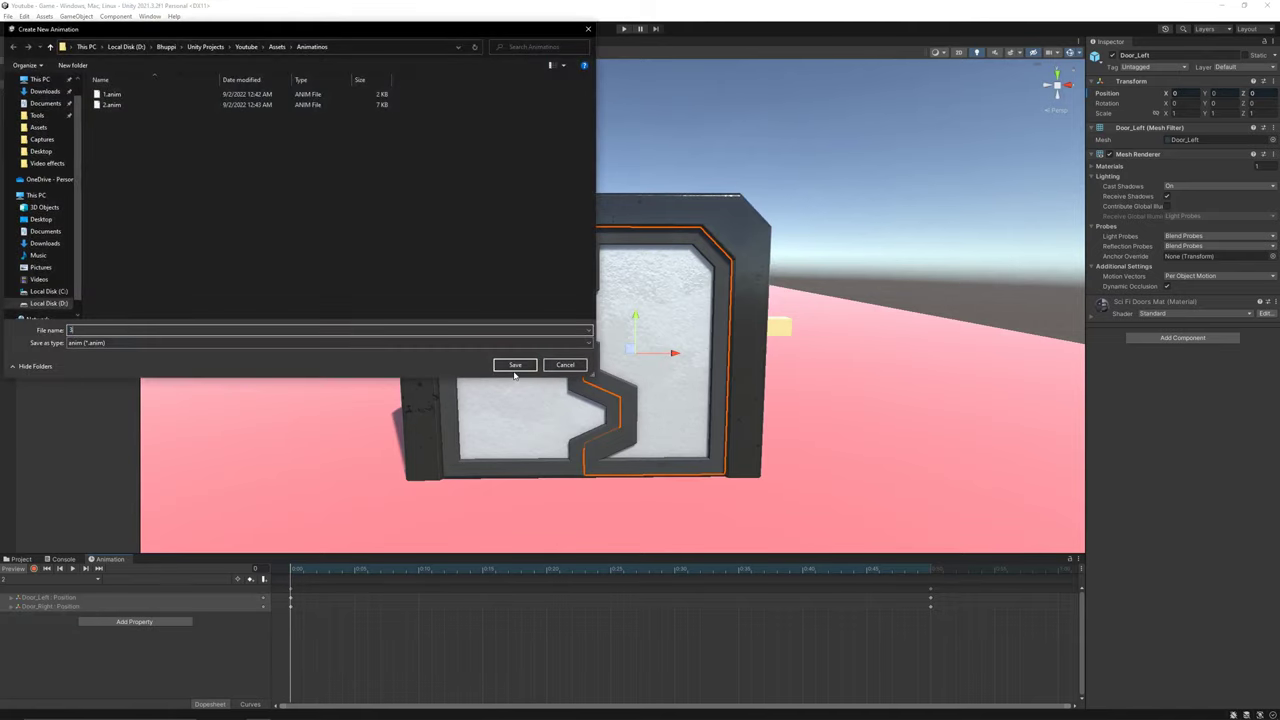
click(515, 365)
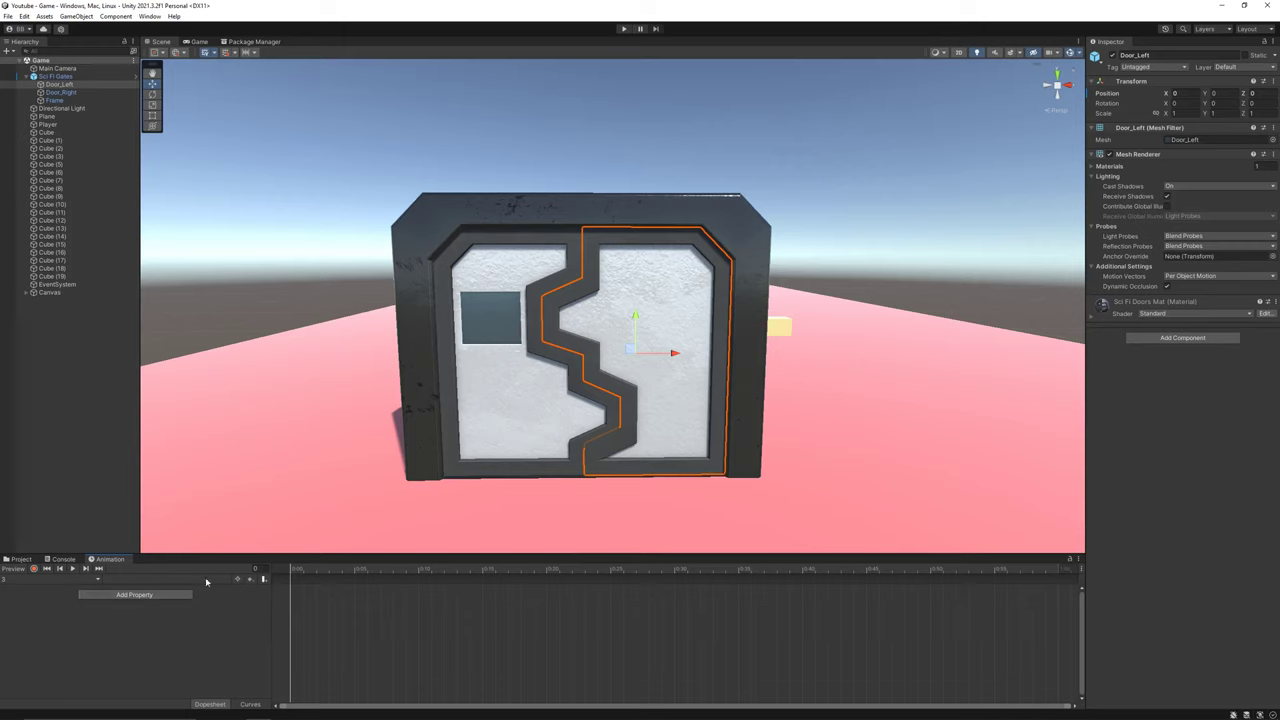
Step: Copy the final open-door keyframes of clip 2 and paste them into clip 3 at frames 0 and 50
click(23, 579)
click(41, 602)
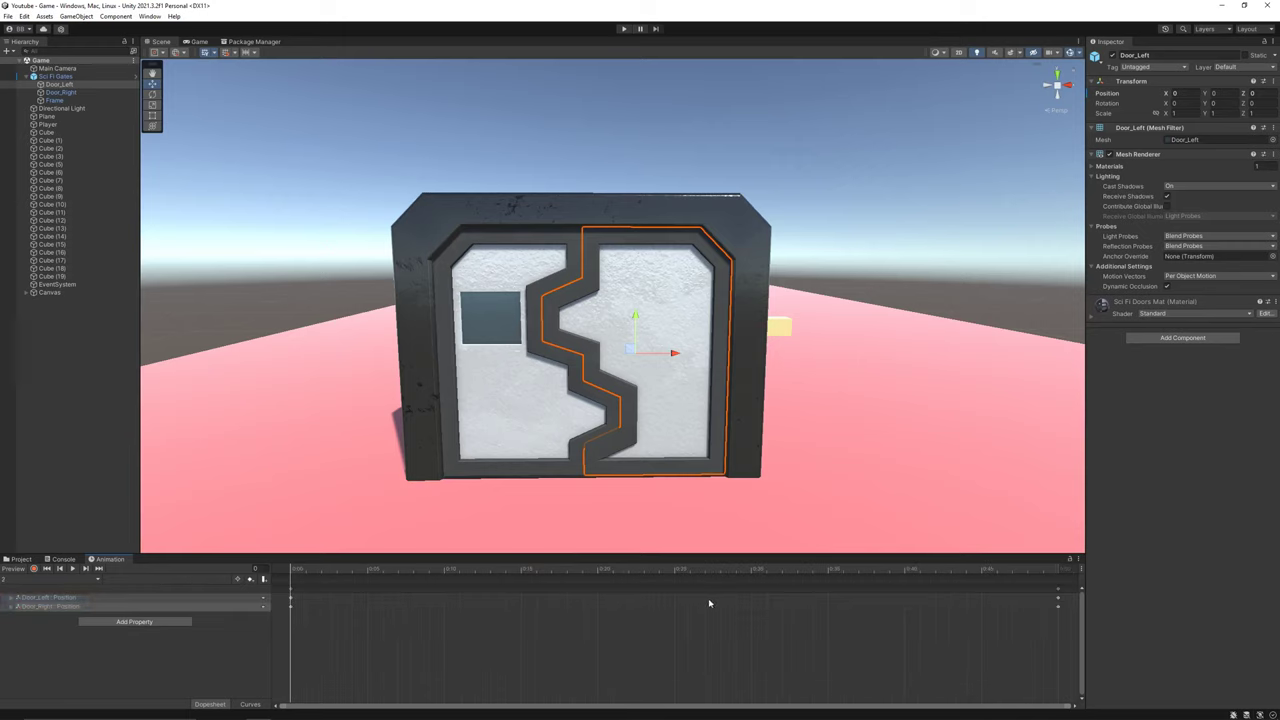
click(1058, 589)
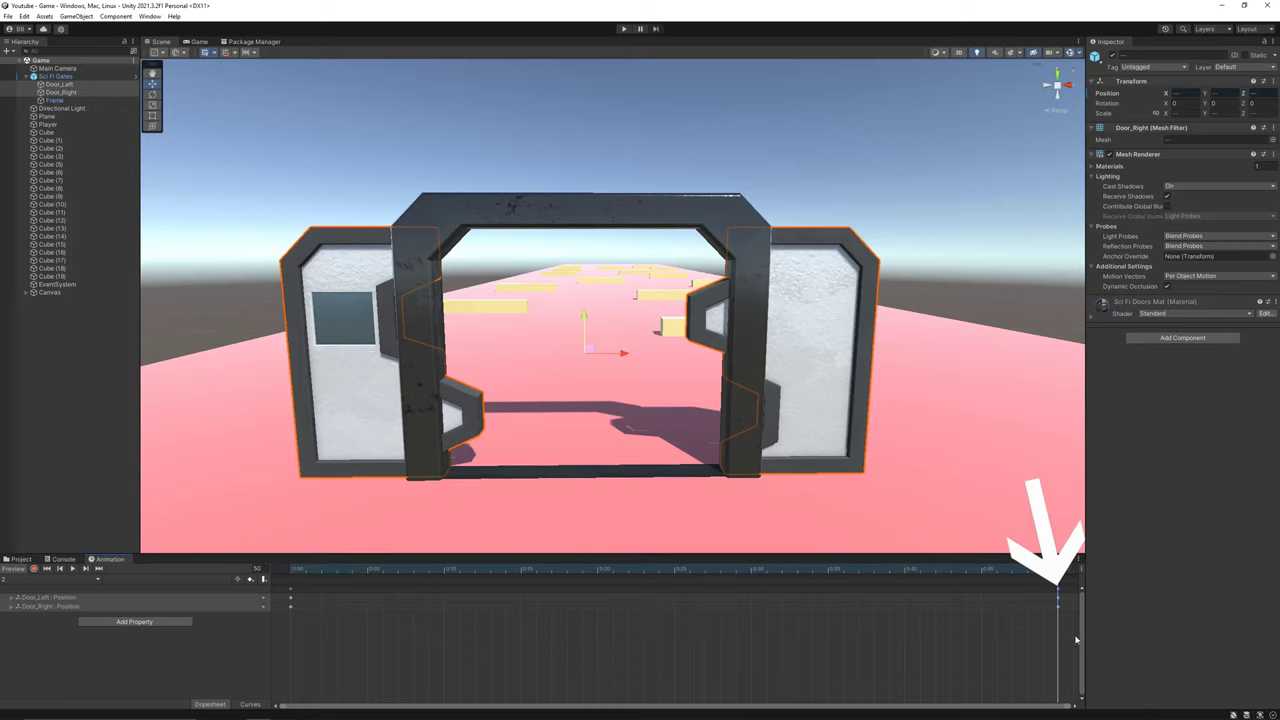
click(30, 579)
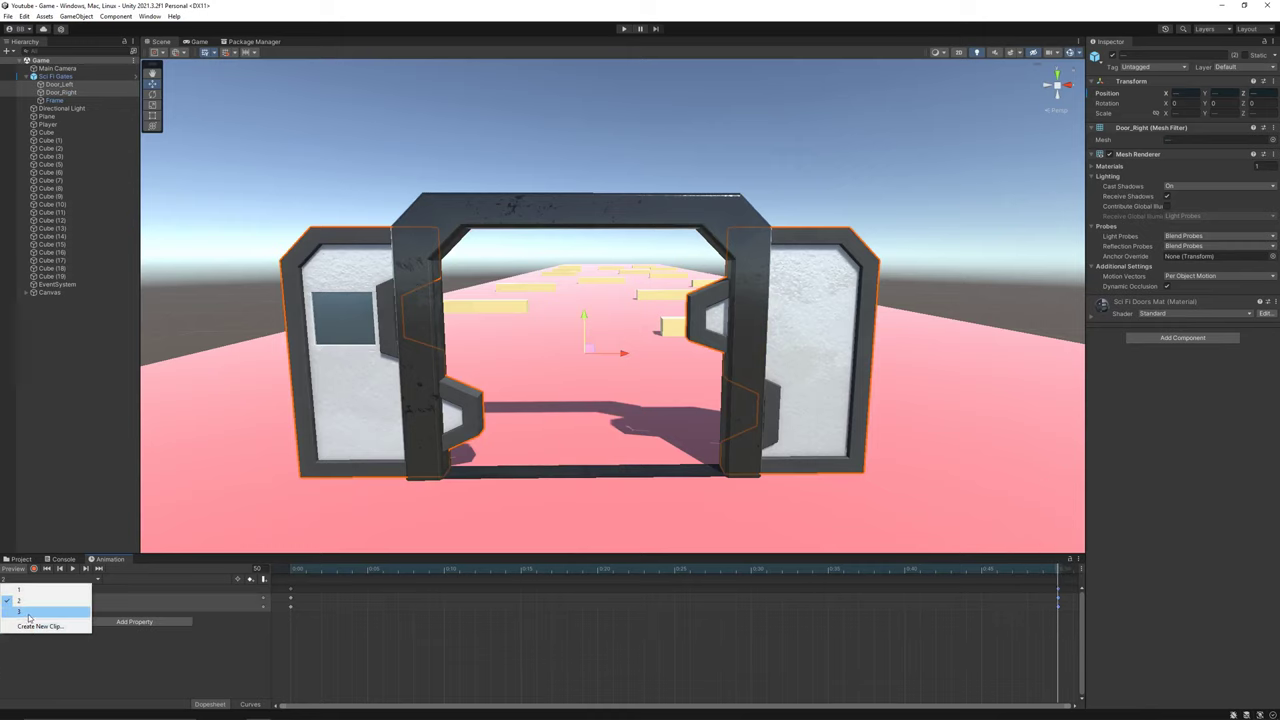
click(24, 611)
click(33, 568)
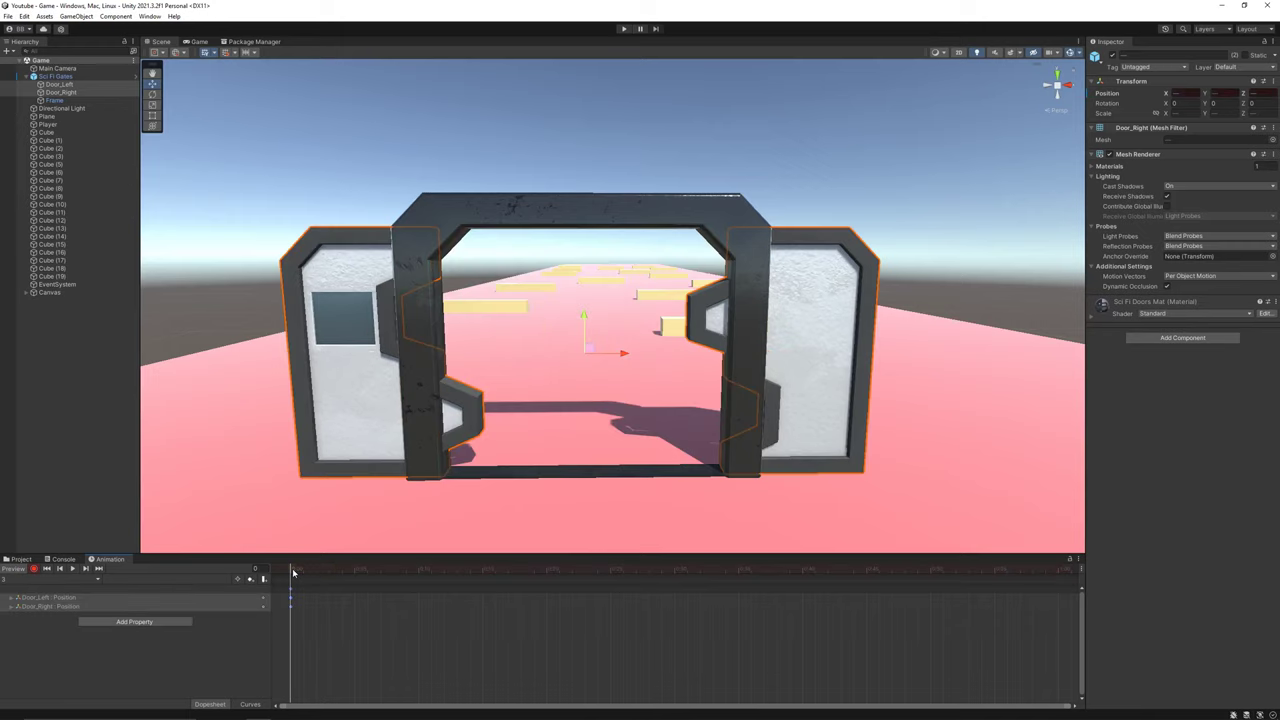
click(931, 571)
key(ctrl+v)
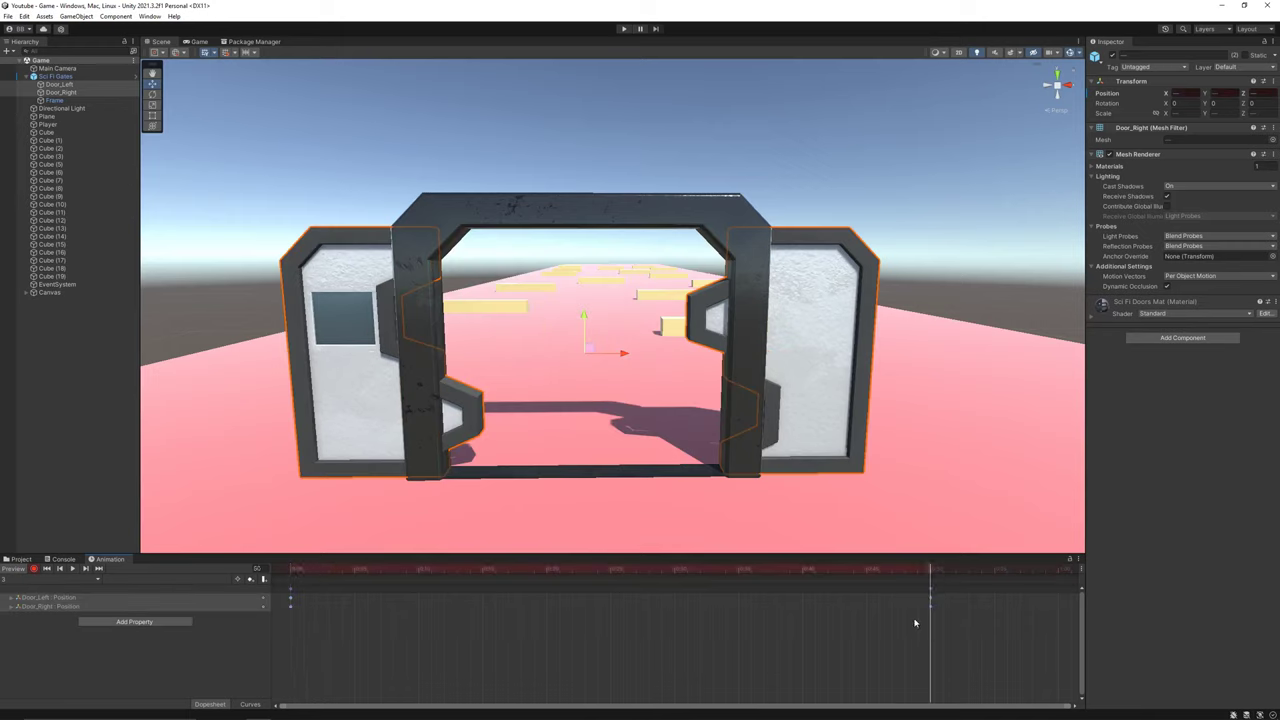
click(291, 570)
click(33, 568)
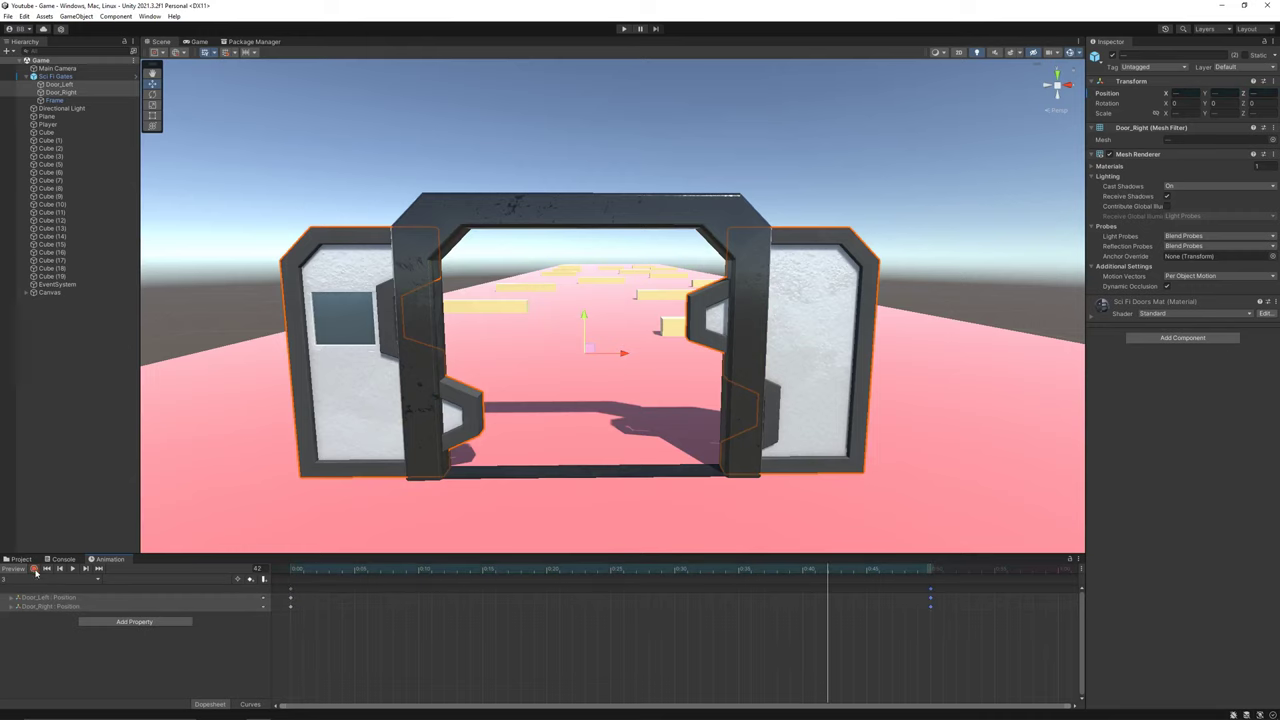
Step: Switch back to clip 1 and open the Sci Fi Gates animator controller from the Animatinos folder
click(33, 580)
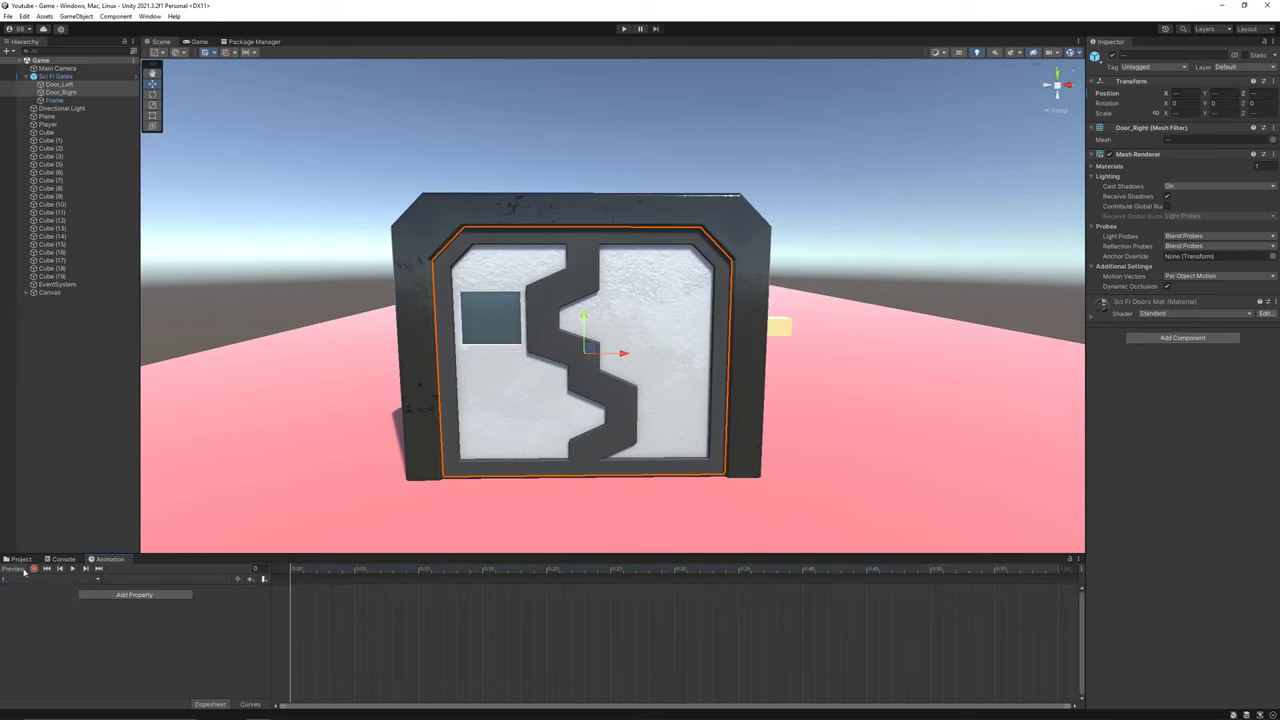
click(20, 559)
click(1188, 148)
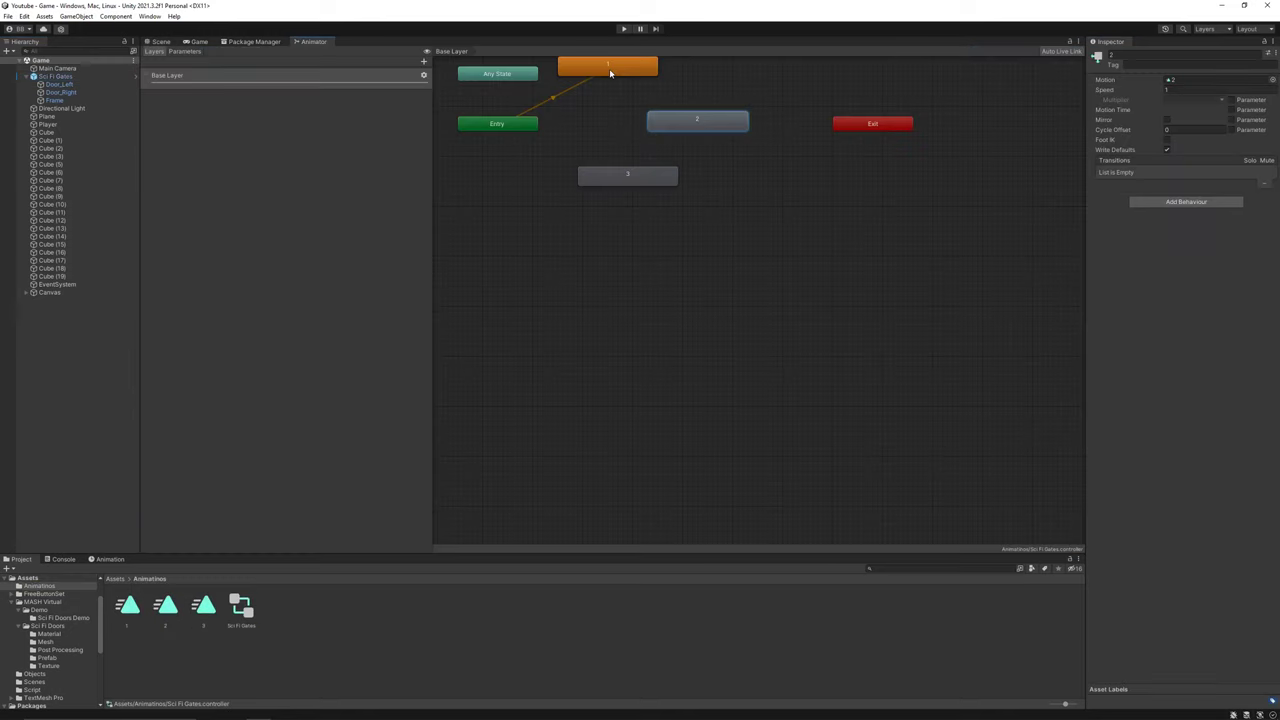
Step: Make a transition from state 1 to state 2 in the Base Layer
right_click(609, 71)
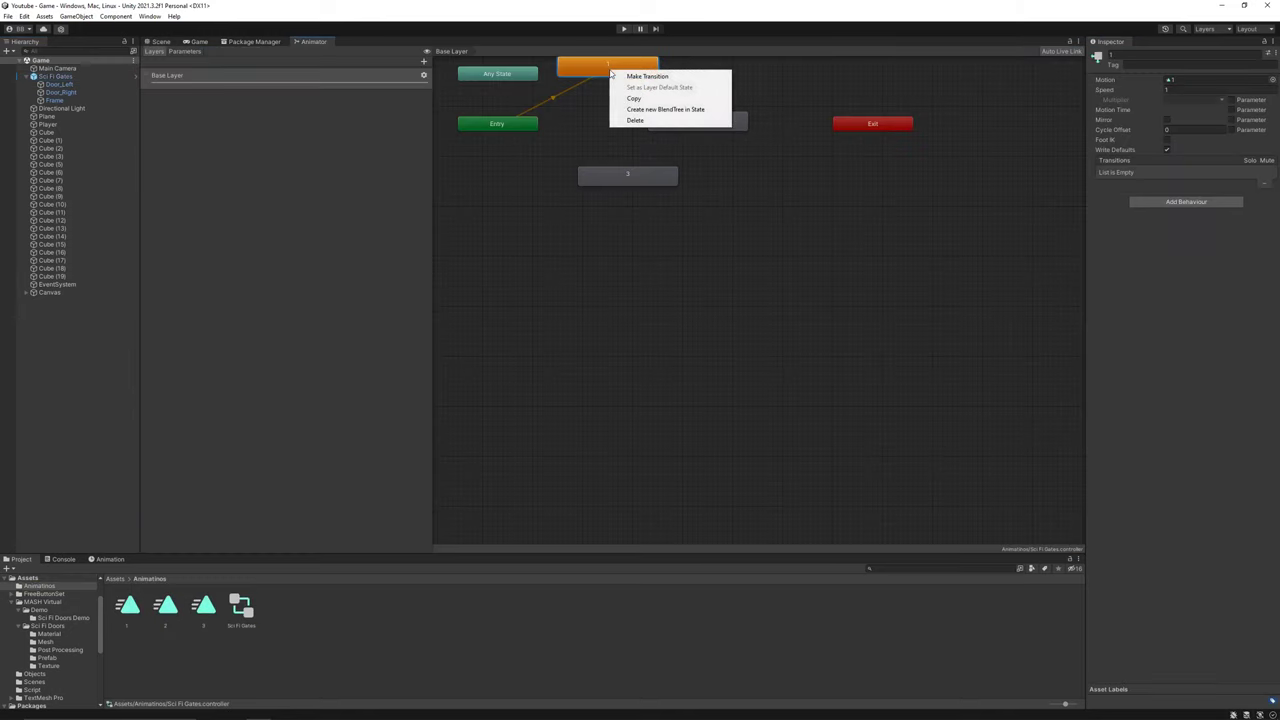
click(616, 77)
click(679, 126)
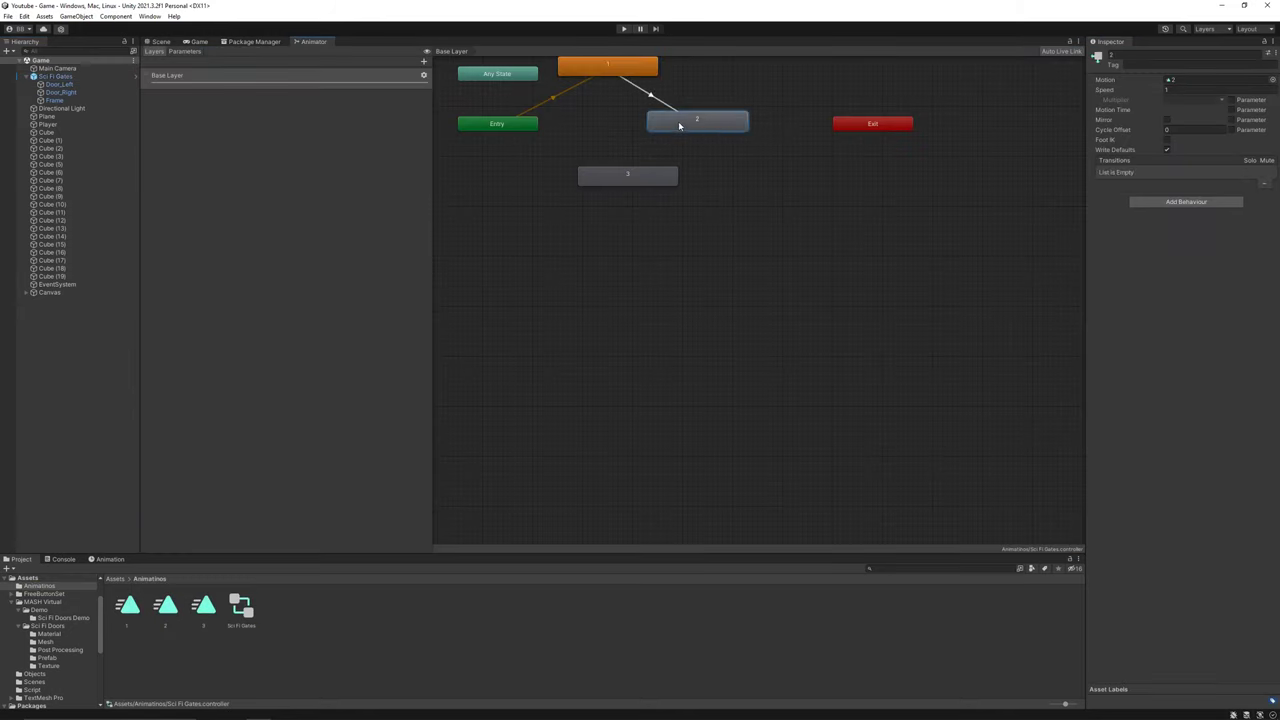
Step: Make a transition from state 2 to state 3 and space the two states farther apart in the Base Layer
right_click(680, 126)
click(706, 129)
click(635, 175)
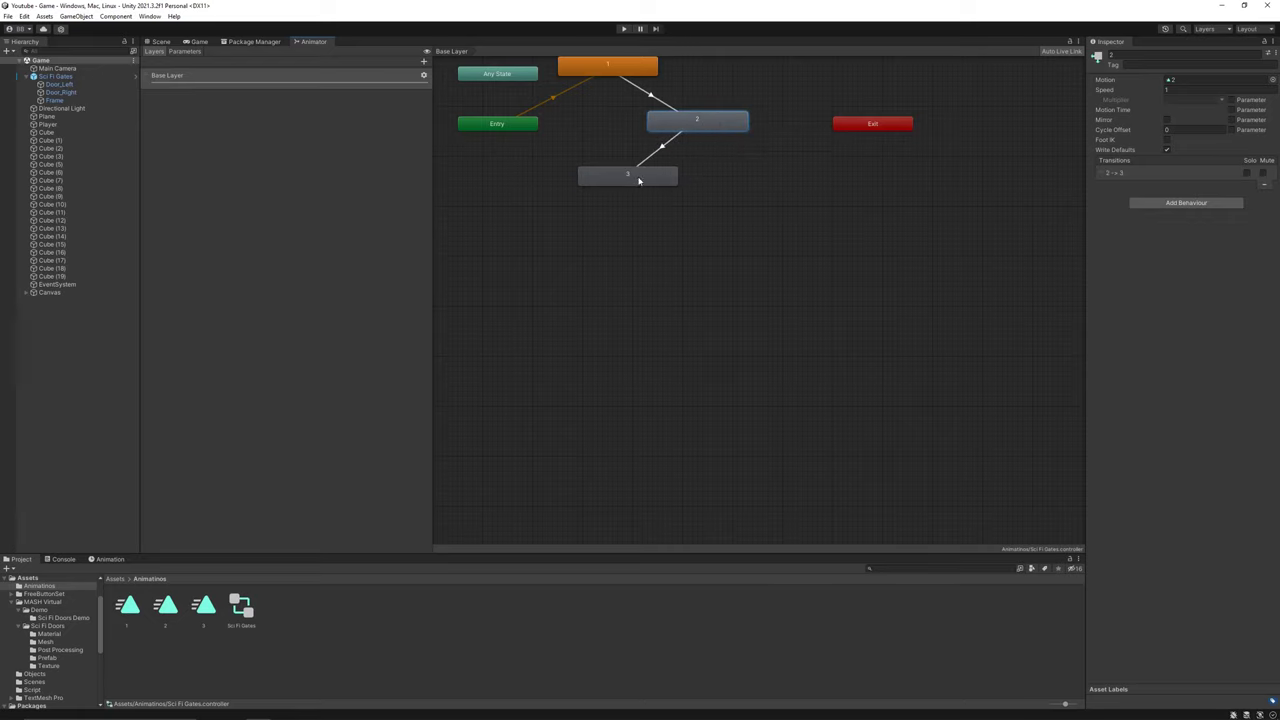
drag(640, 180, 609, 206)
drag(701, 123, 735, 147)
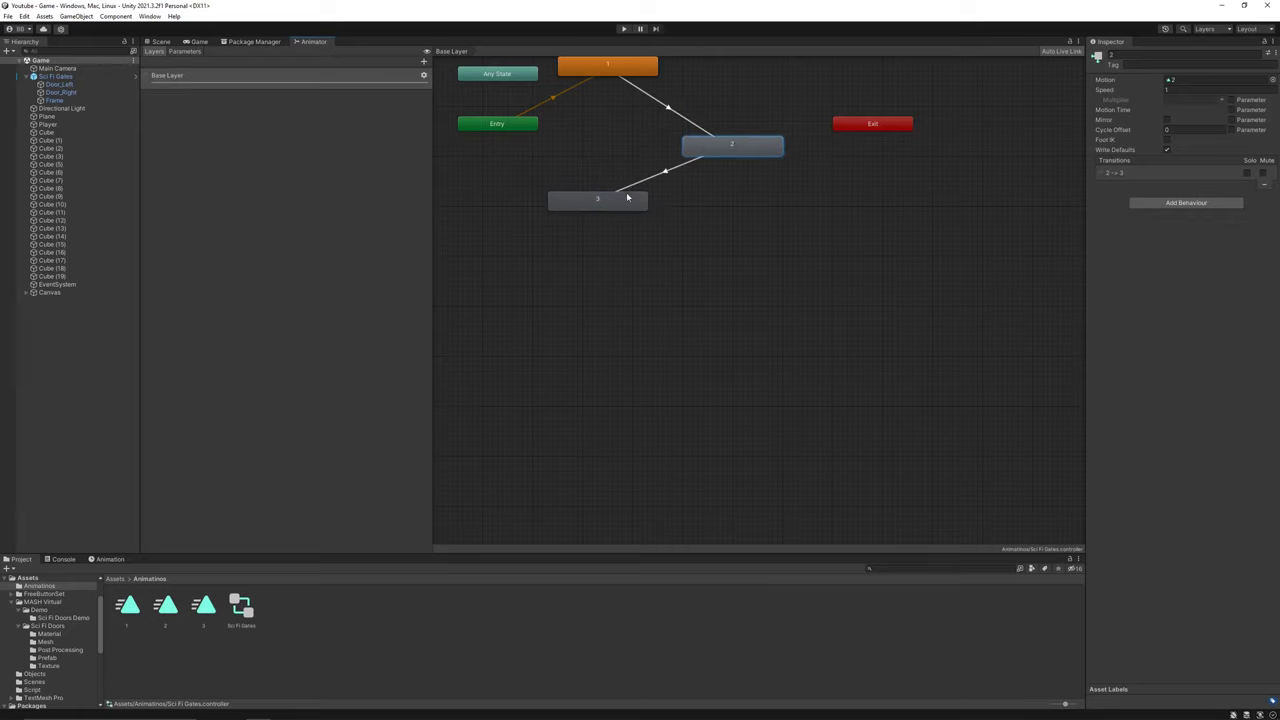
drag(628, 199, 632, 238)
Step: Add a condition to the transition from state 1 to 2 and create a Bool parameter named Near
click(672, 109)
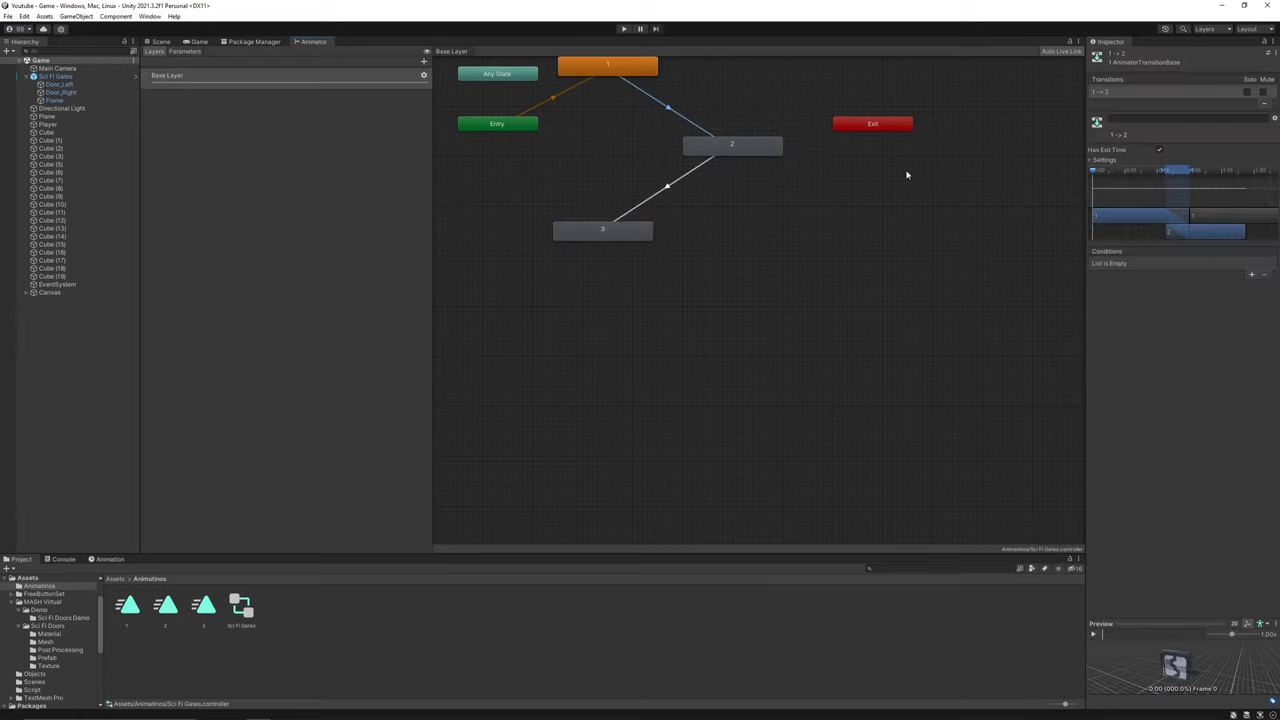
click(1251, 276)
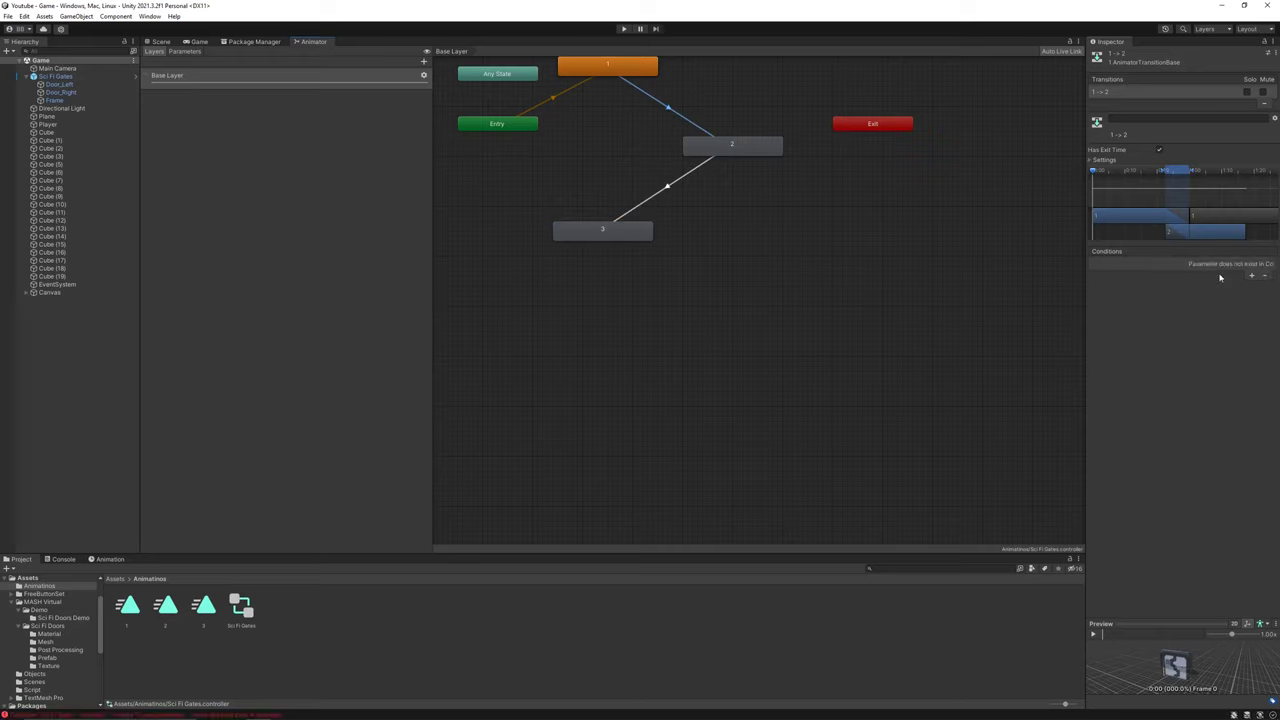
click(186, 52)
click(426, 62)
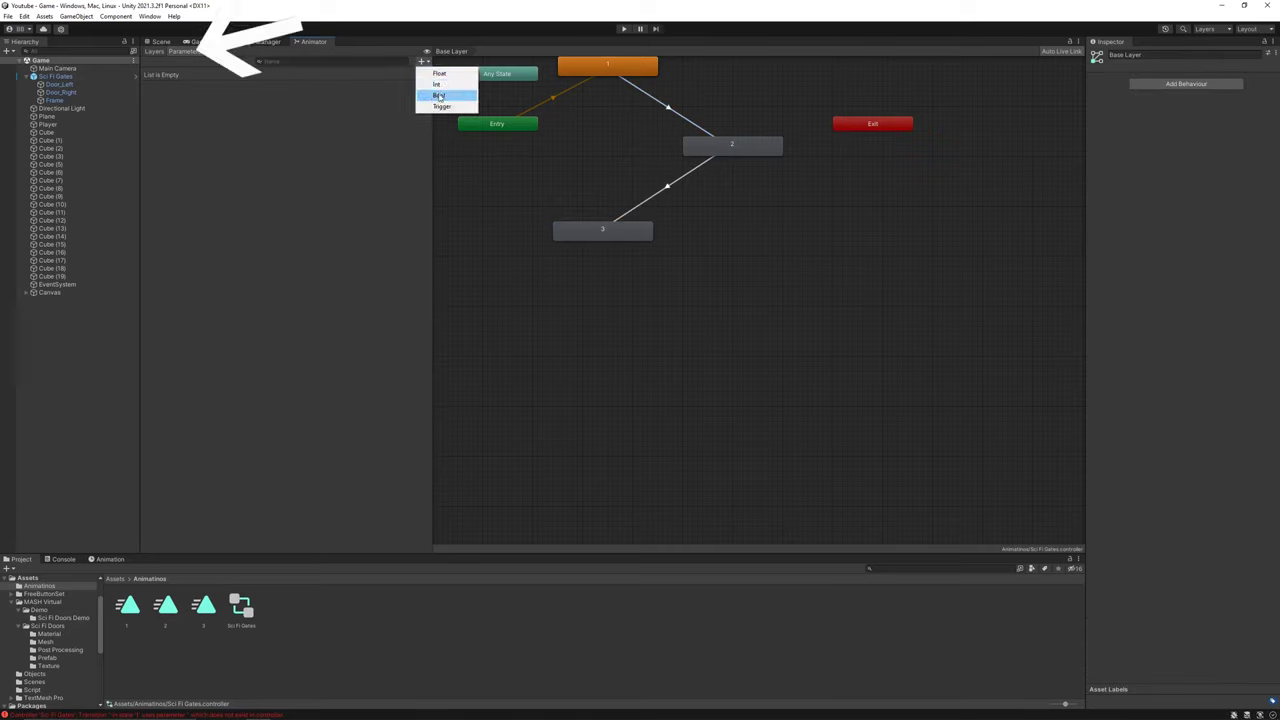
click(439, 96)
text(Near)
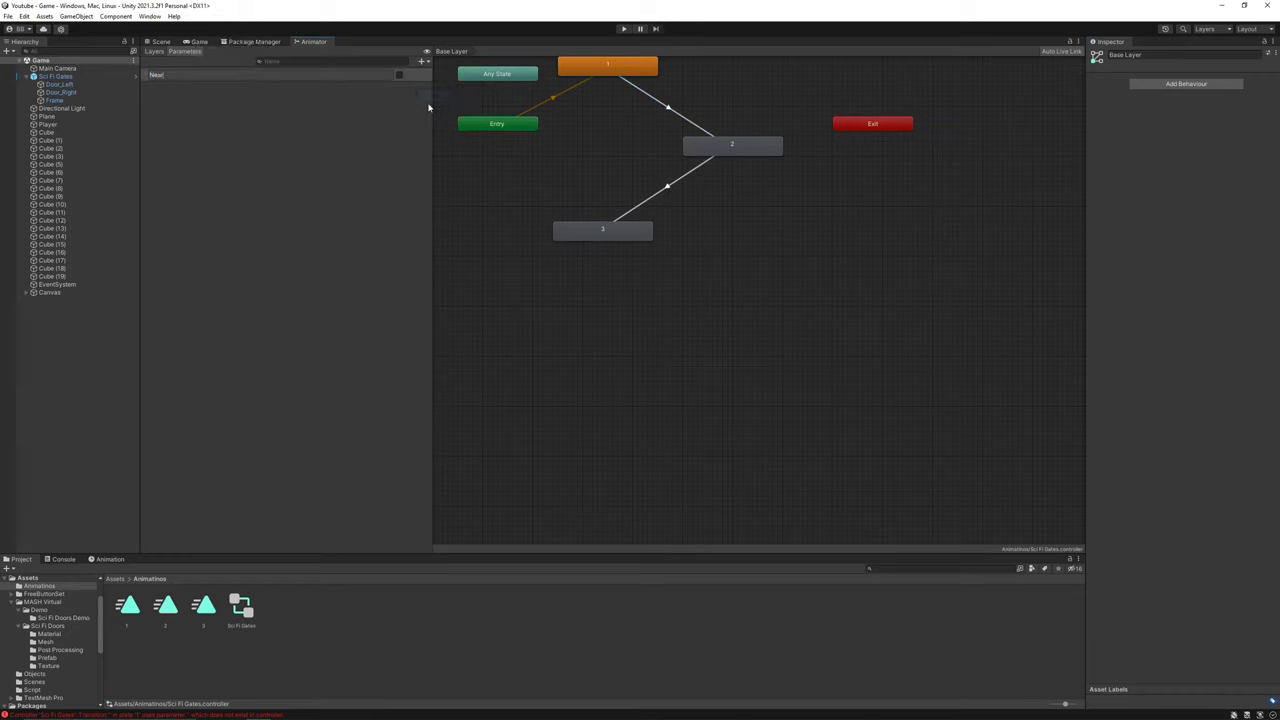
key(Return)
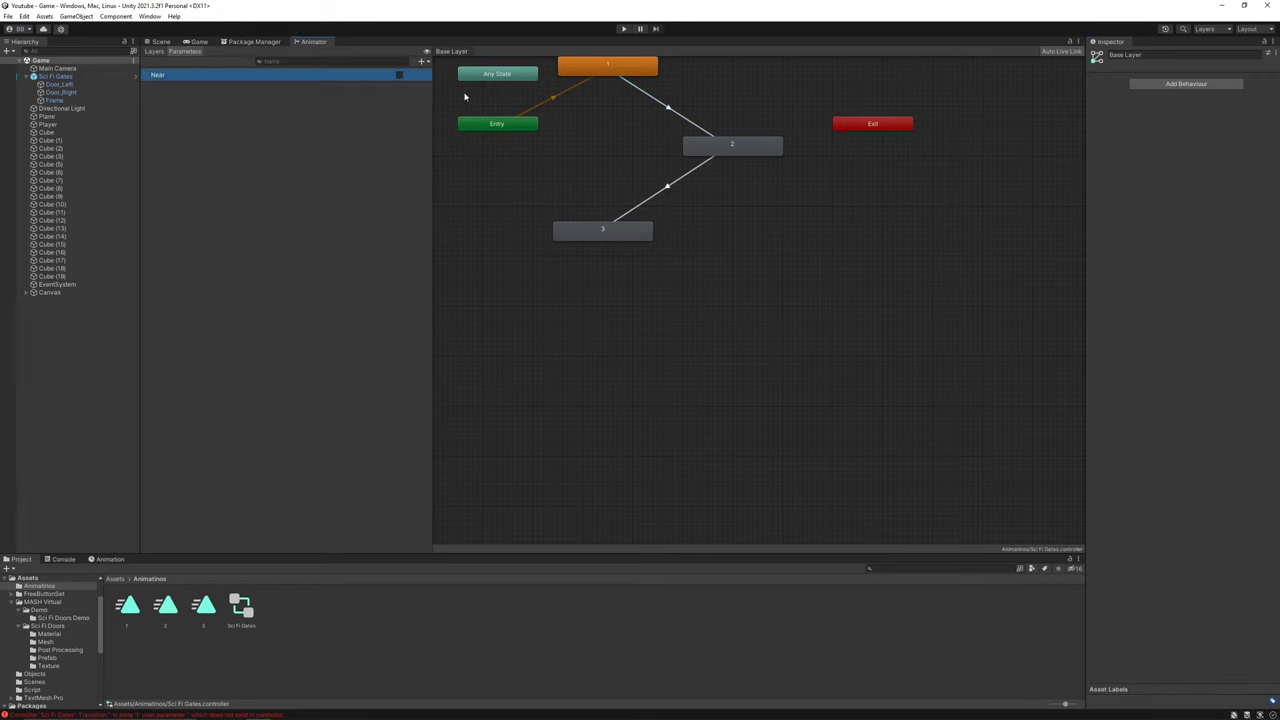
Step: Set the condition of the transition from state 1 to 2 to Near equal to true
click(654, 104)
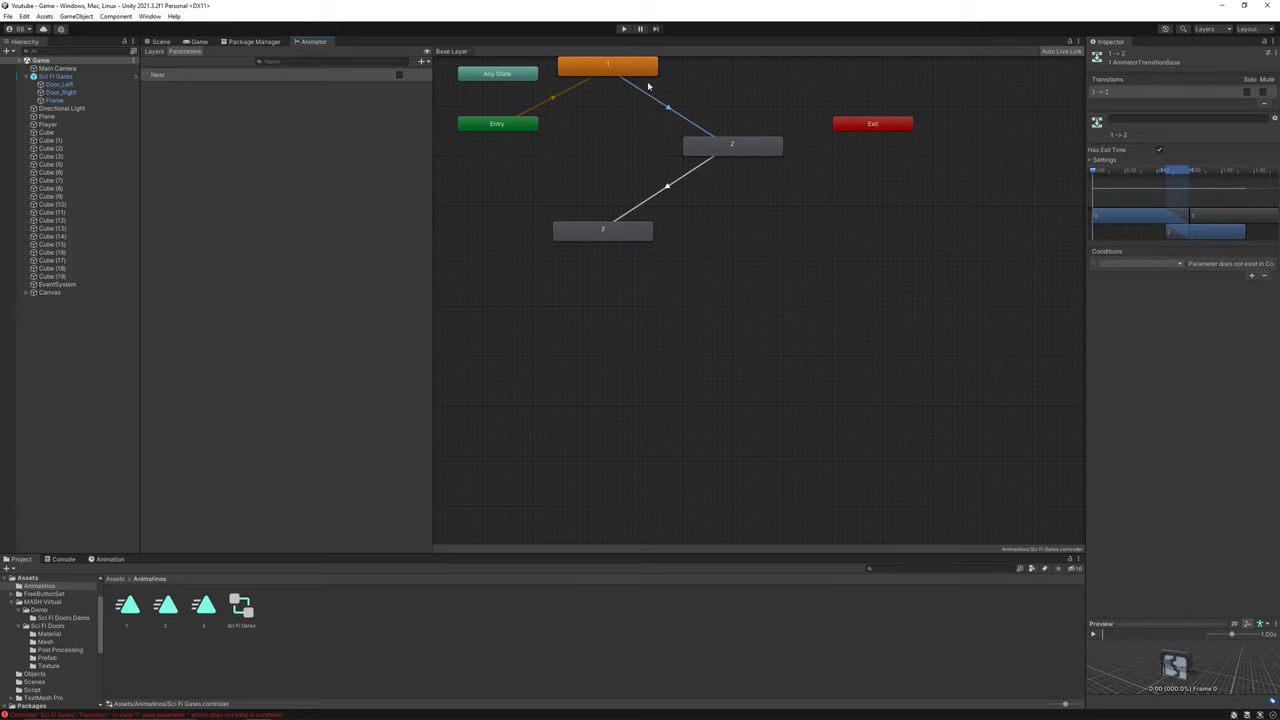
click(1133, 266)
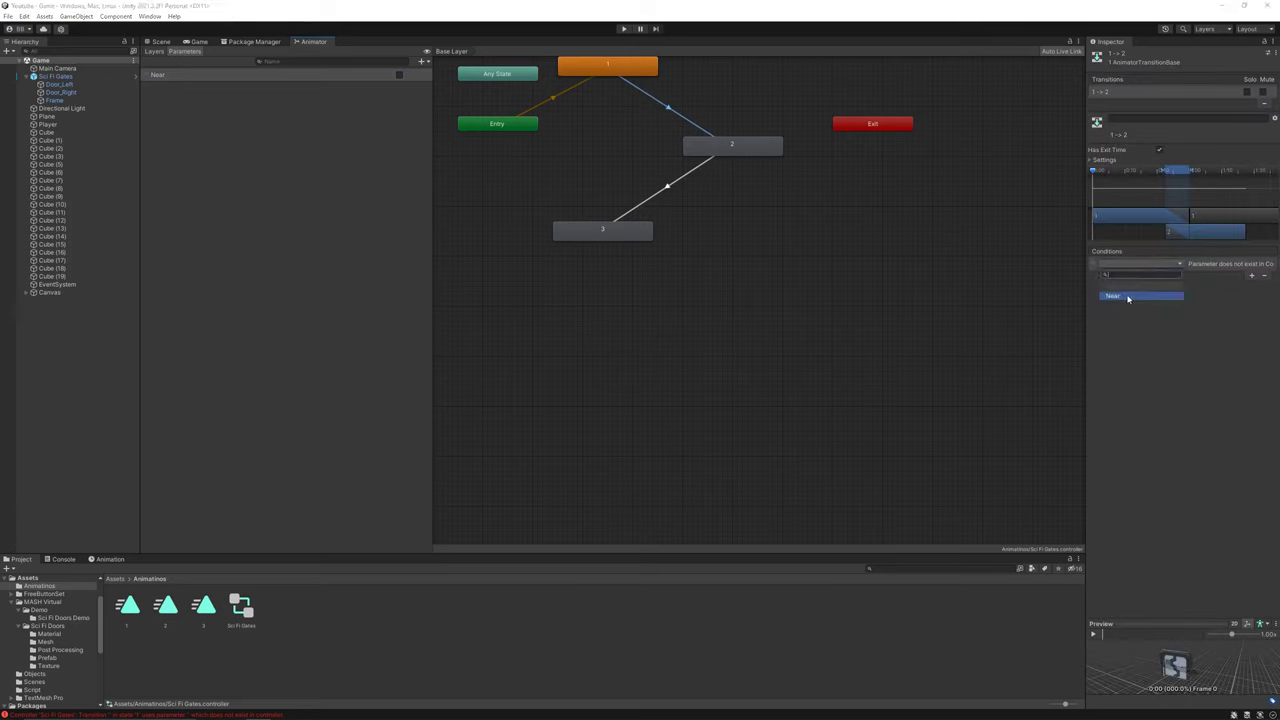
click(1170, 292)
click(1212, 275)
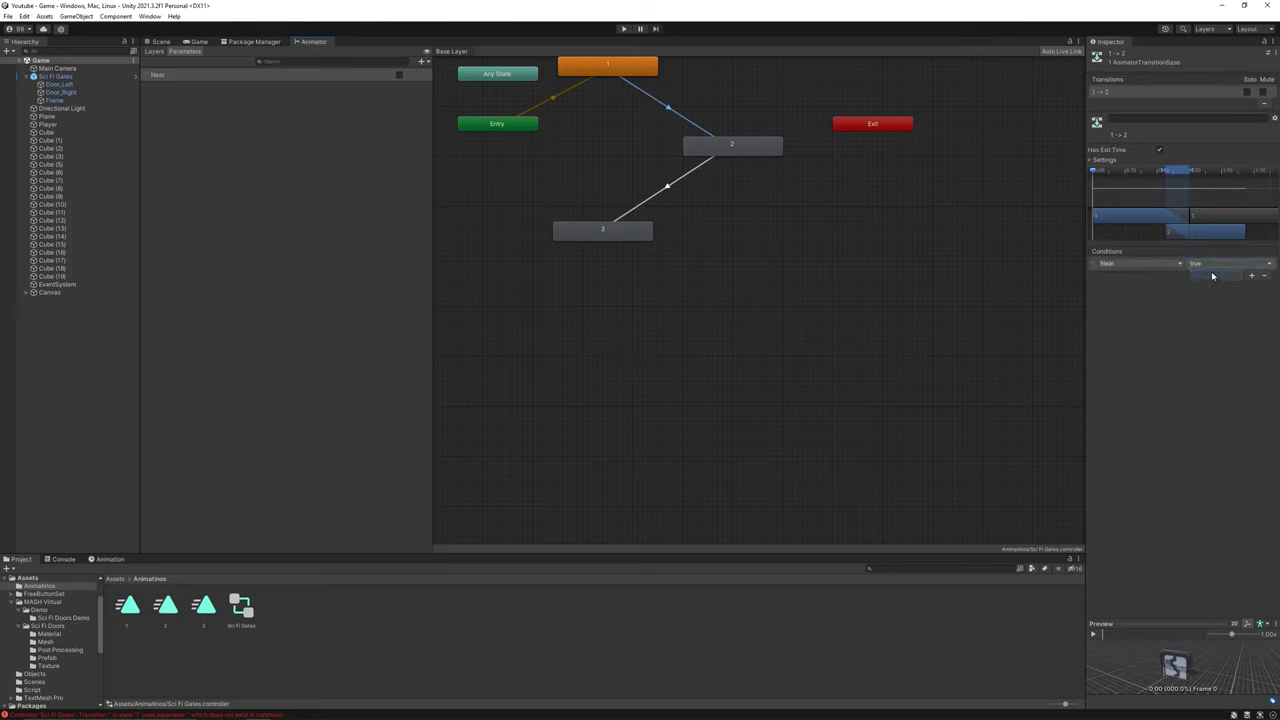
right_click(841, 272)
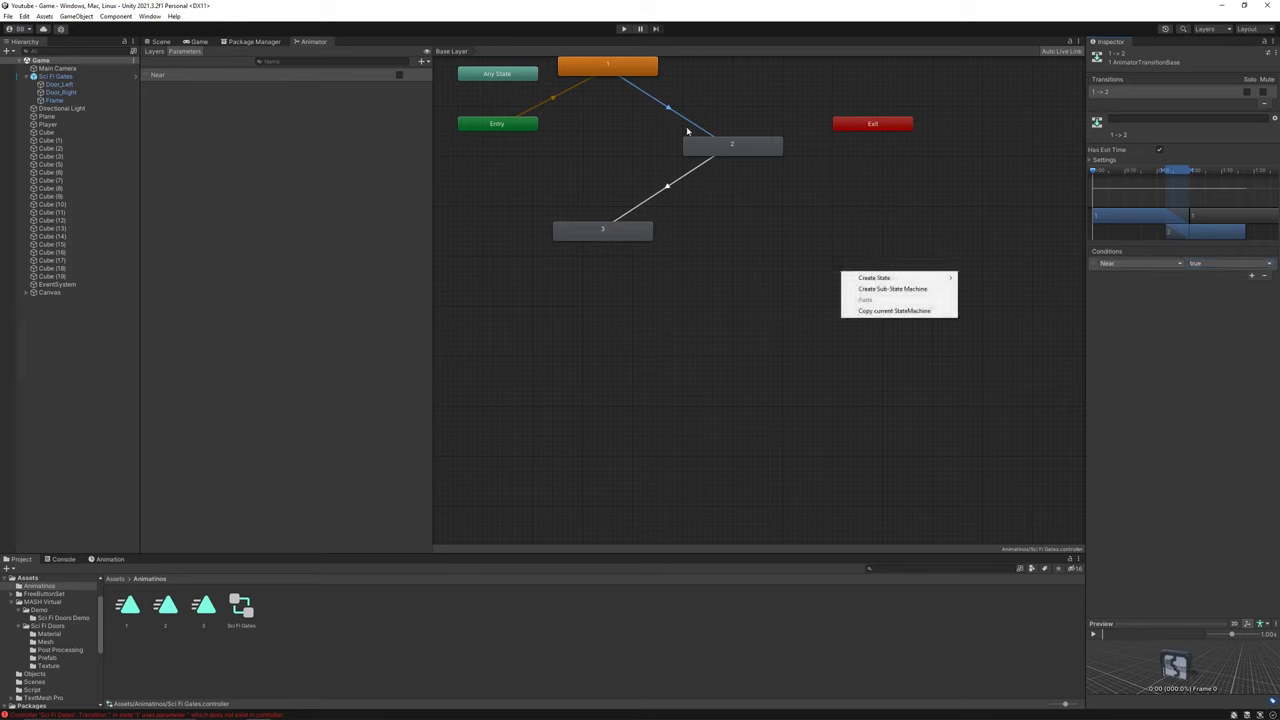
click(700, 166)
click(701, 166)
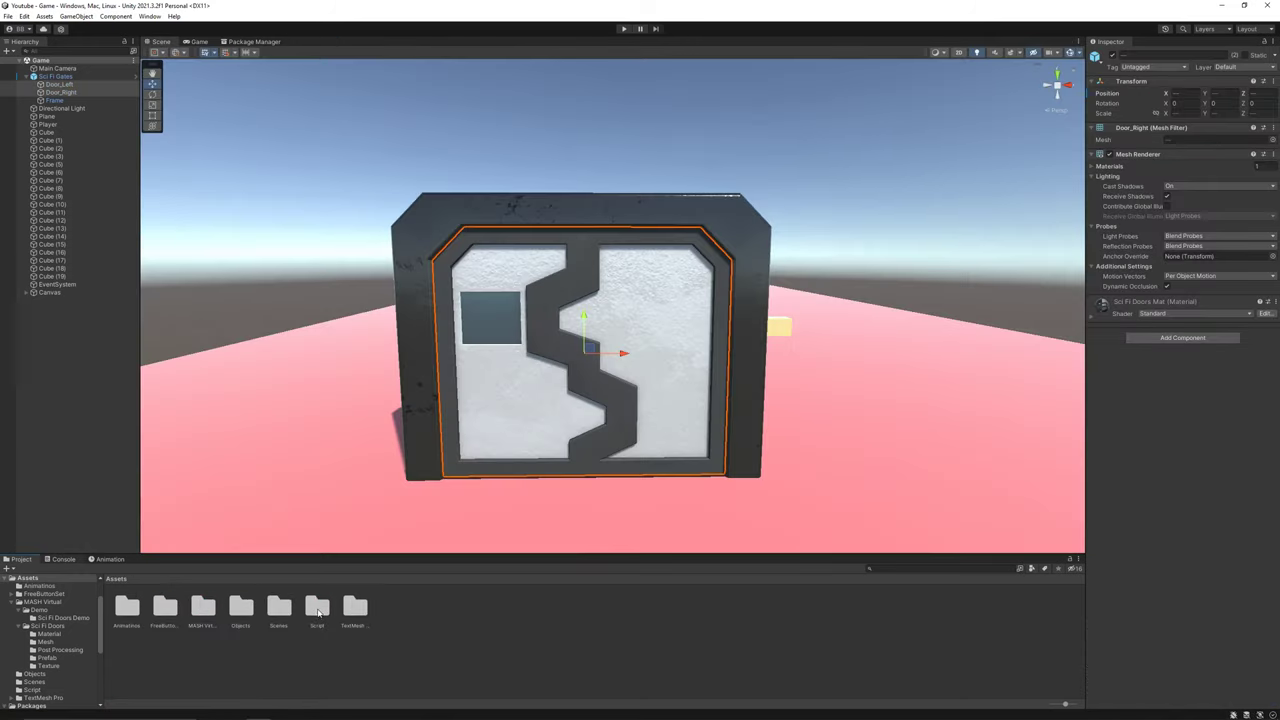
Step: Create a C# script named Door in the Script folder and open it in Visual Studio
right_click(451, 616)
mouse_move(500, 358)
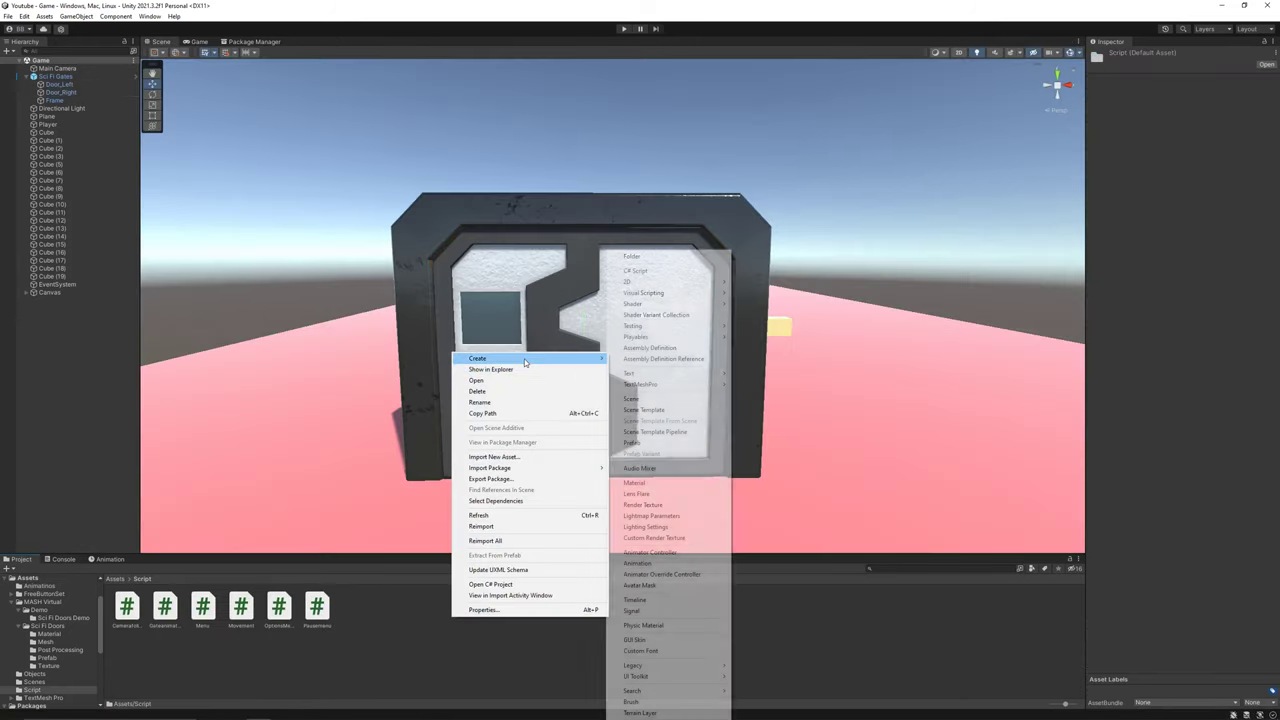
click(690, 279)
text(Door)
key(Return)
double_click(168, 613)
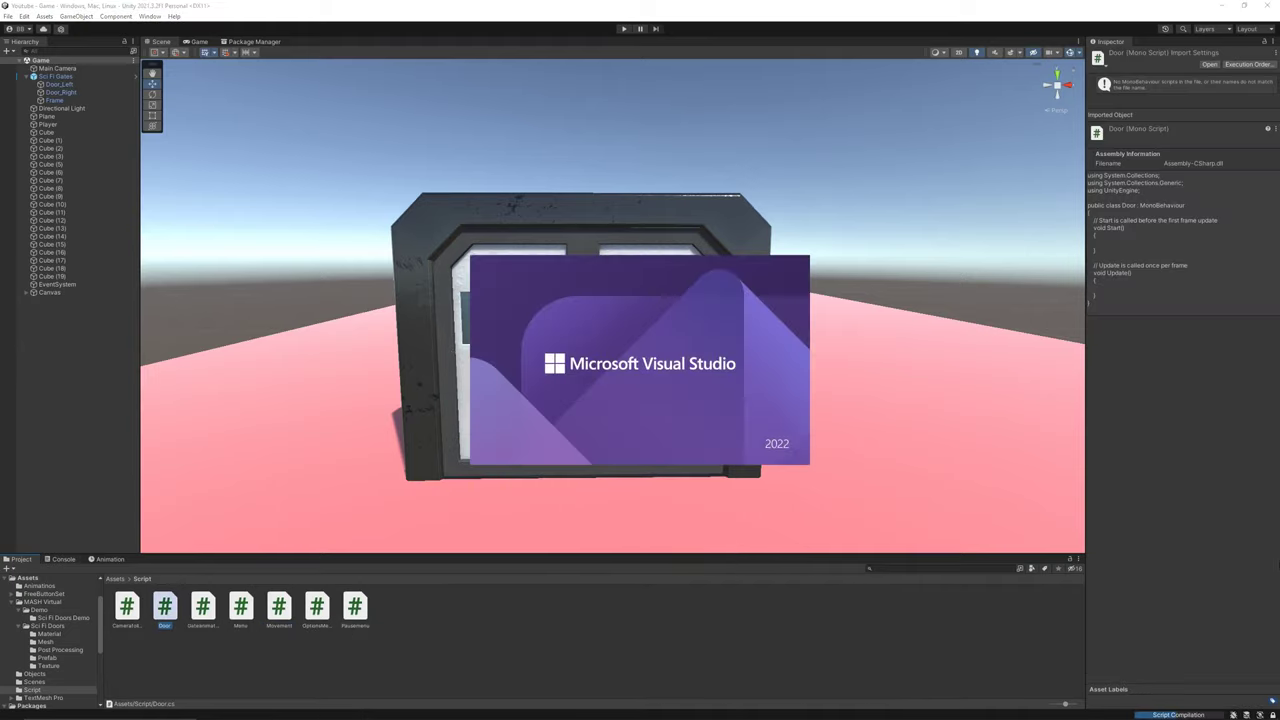
Step: Delete the Start method and its comment from the Door class
click(112, 138)
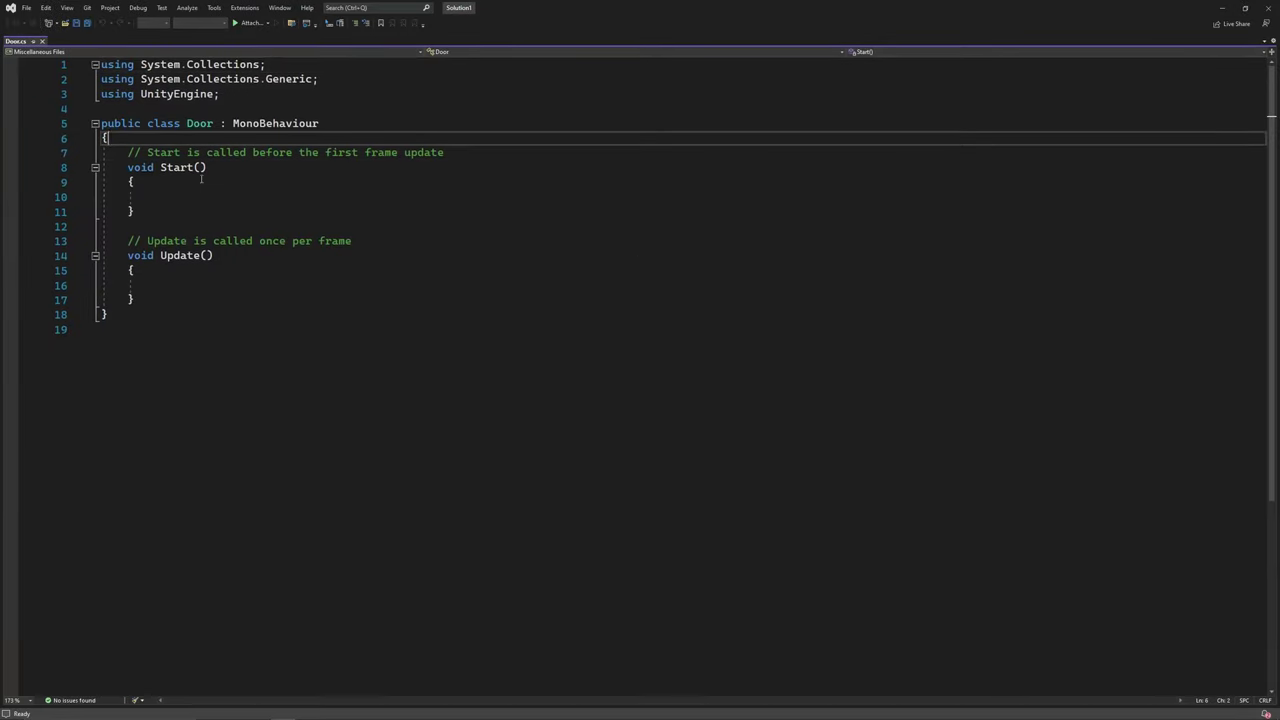
drag(127, 153, 386, 220)
key(Delete)
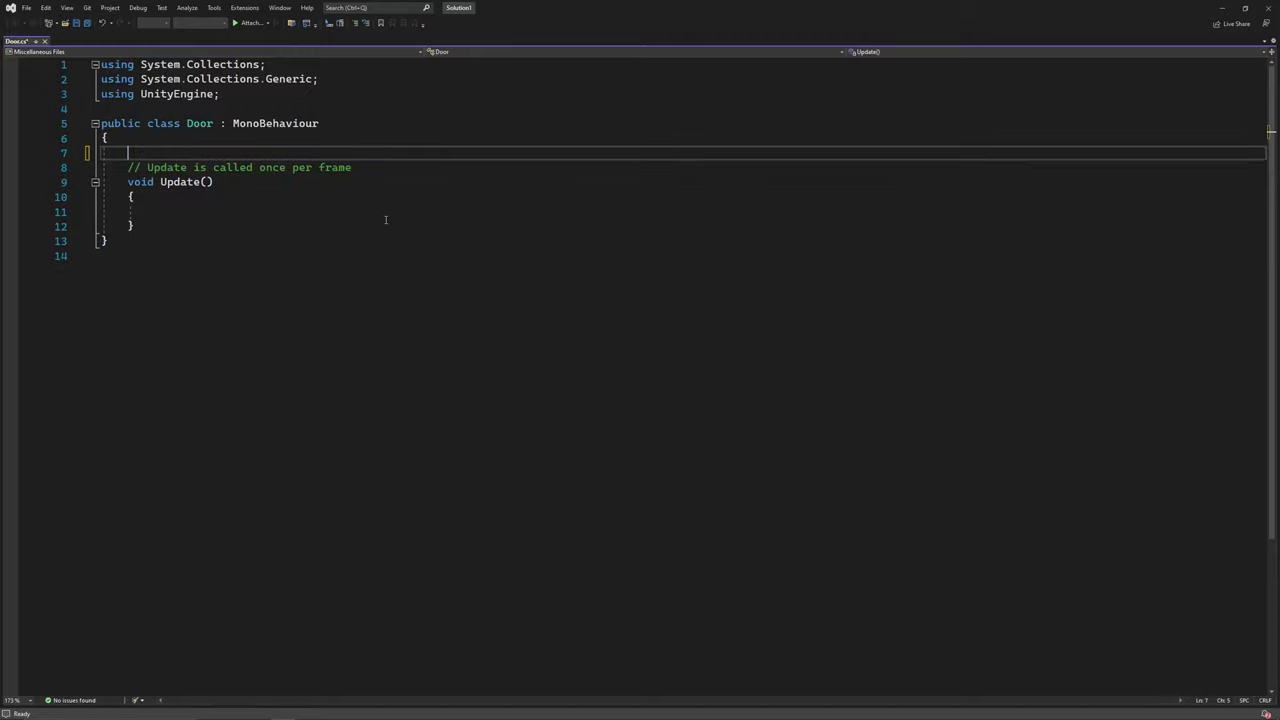
Step: Declare a public Animator named anim and a public Transform named player at the start of the Door class
key(Return)
key(Return)
key(Up)
key(Up)
text(public Animator anim;)
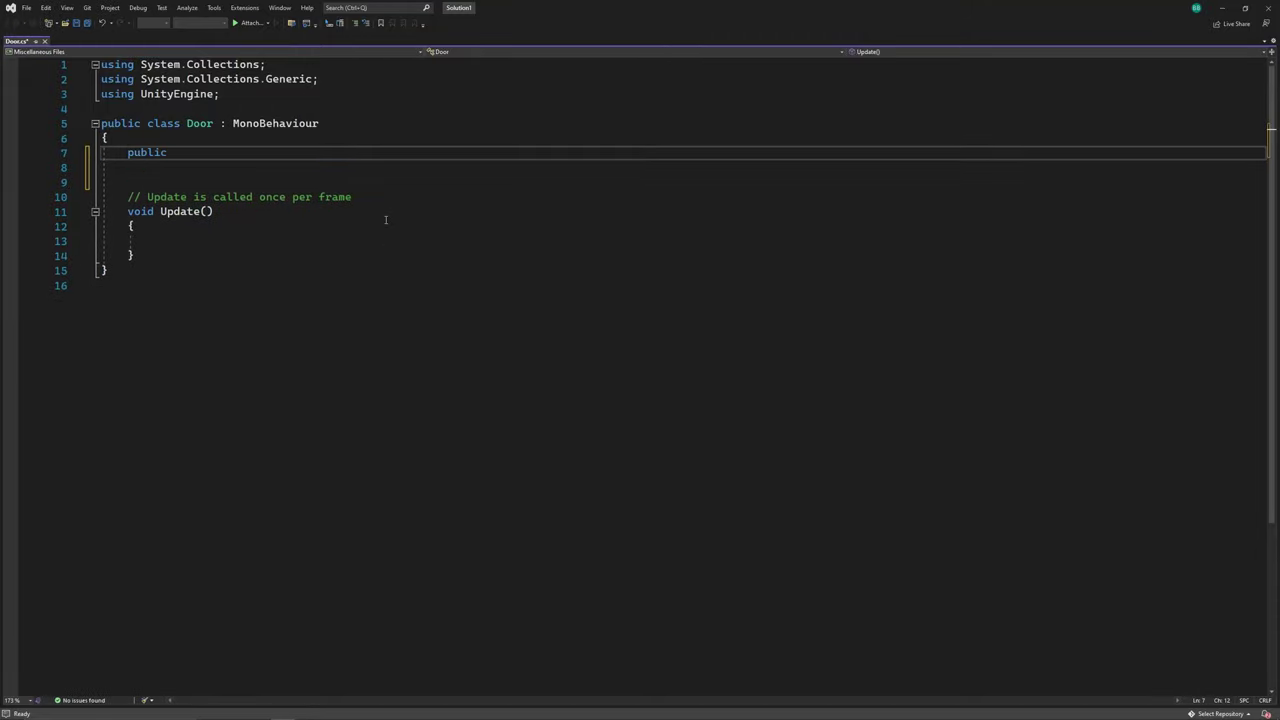
key(ctrl+s)
key(Return)
text(public Transform player;)
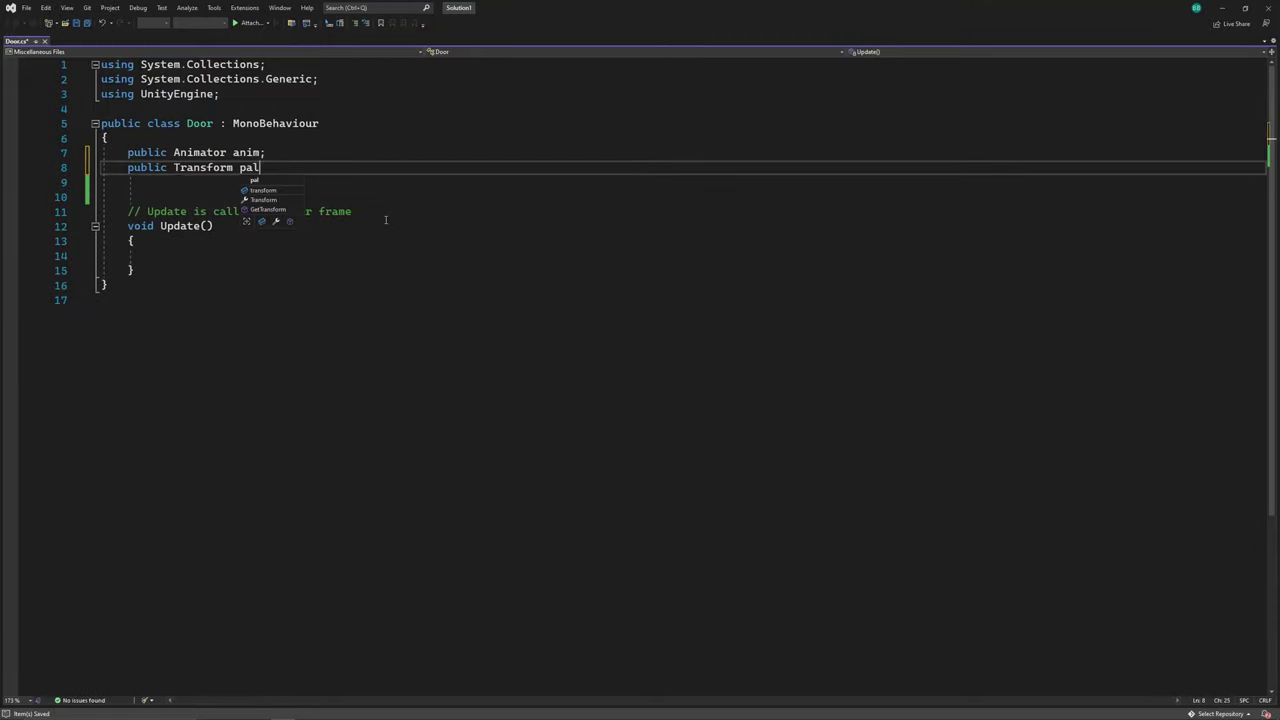
Step: Duplicate the player declaration as a public Transform named door, tidy the blank lines above Update, and save the script
key(ctrl+d)
key(Left)
key(ctrl+BackSpace)
text(door)
key(ctrl+s)
click(388, 211)
key(BackSpace)
key(ctrl+s)
Step: In Update, declare a float named distance that stores Vector3.Distance between player.position and door.position
click(367, 257)
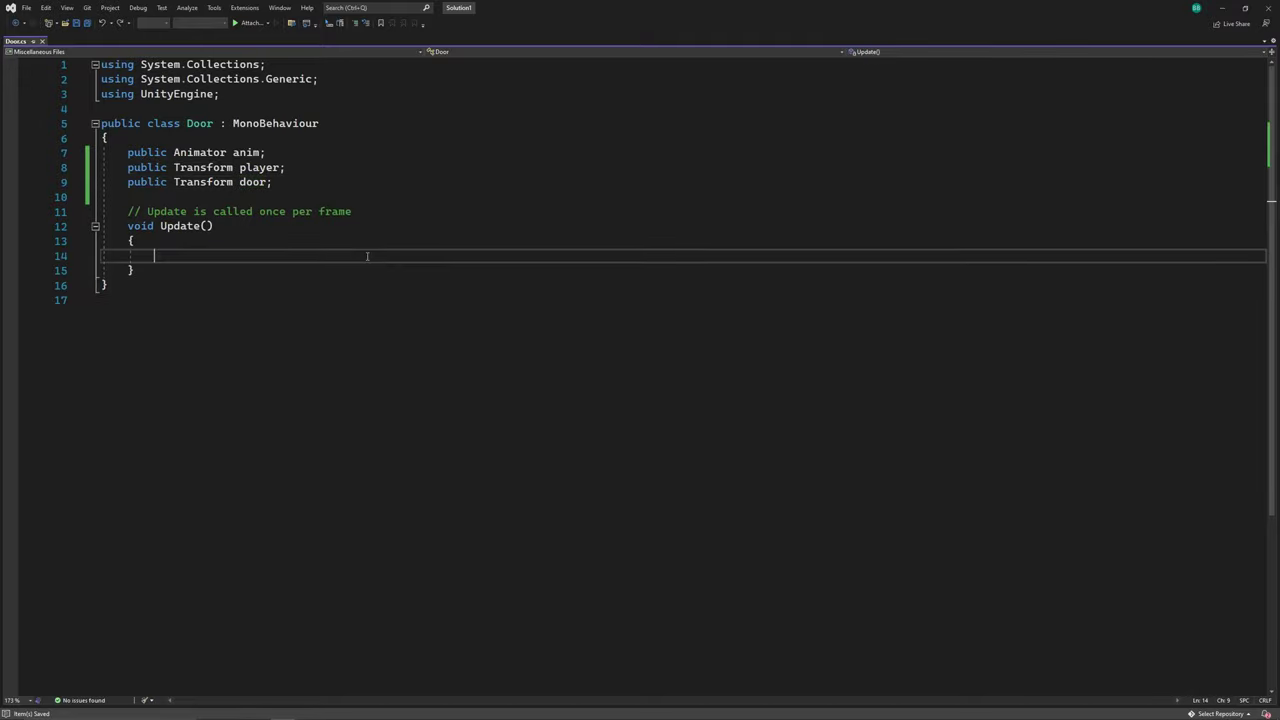
text(float distance = Vector3.D)
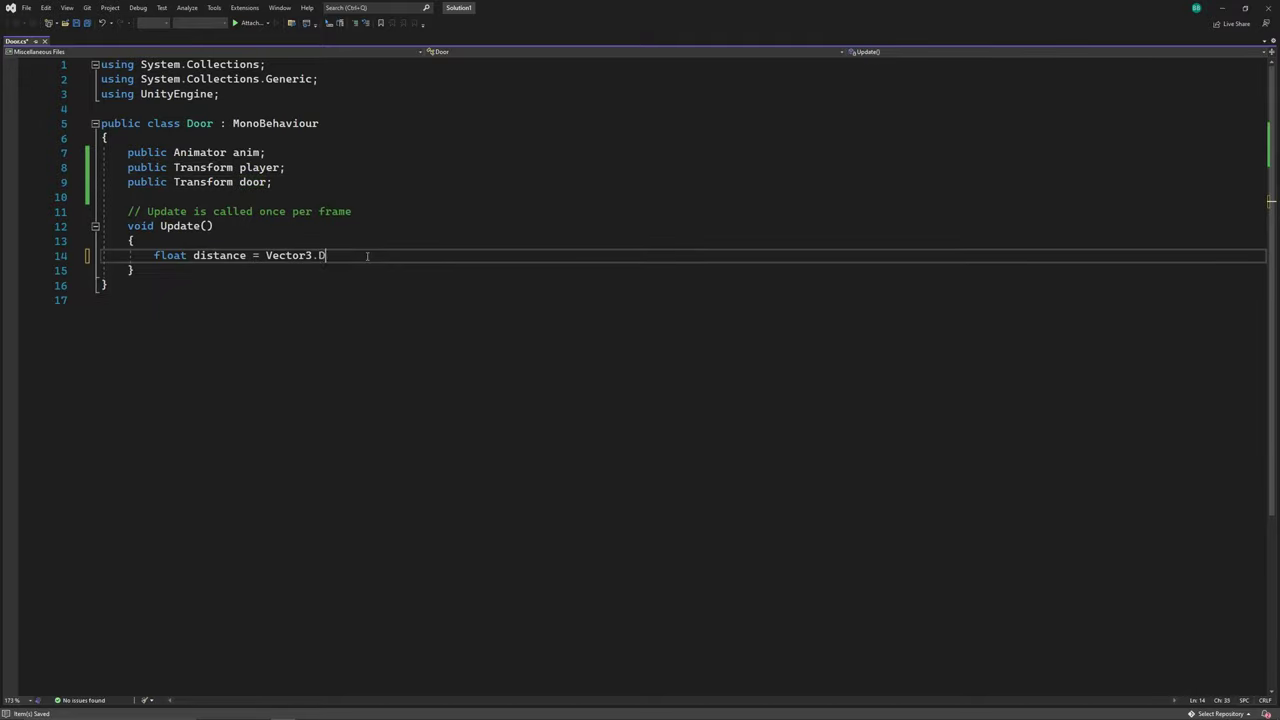
text(istance(player.position, door.position);)
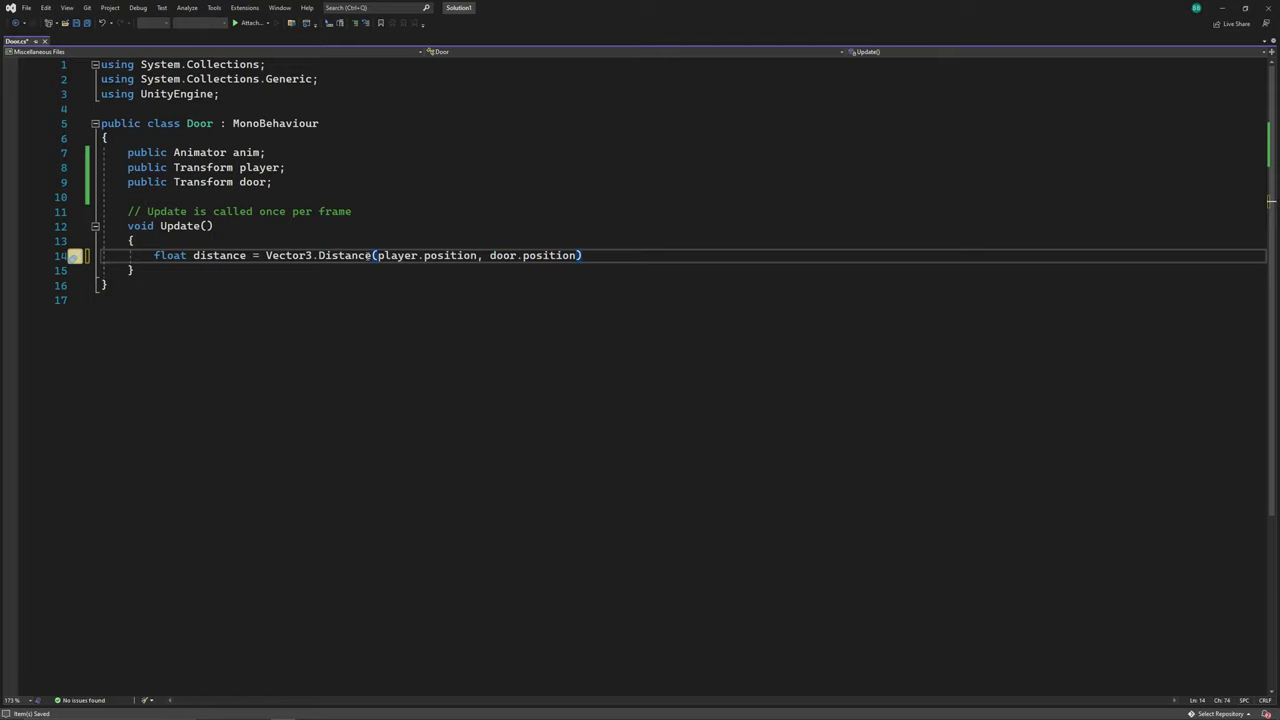
key(Return)
key(Return)
key(Return)
key(Up)
Step: Add an if block below the distance line with the condition distance <= 25
text(if (distance <= )
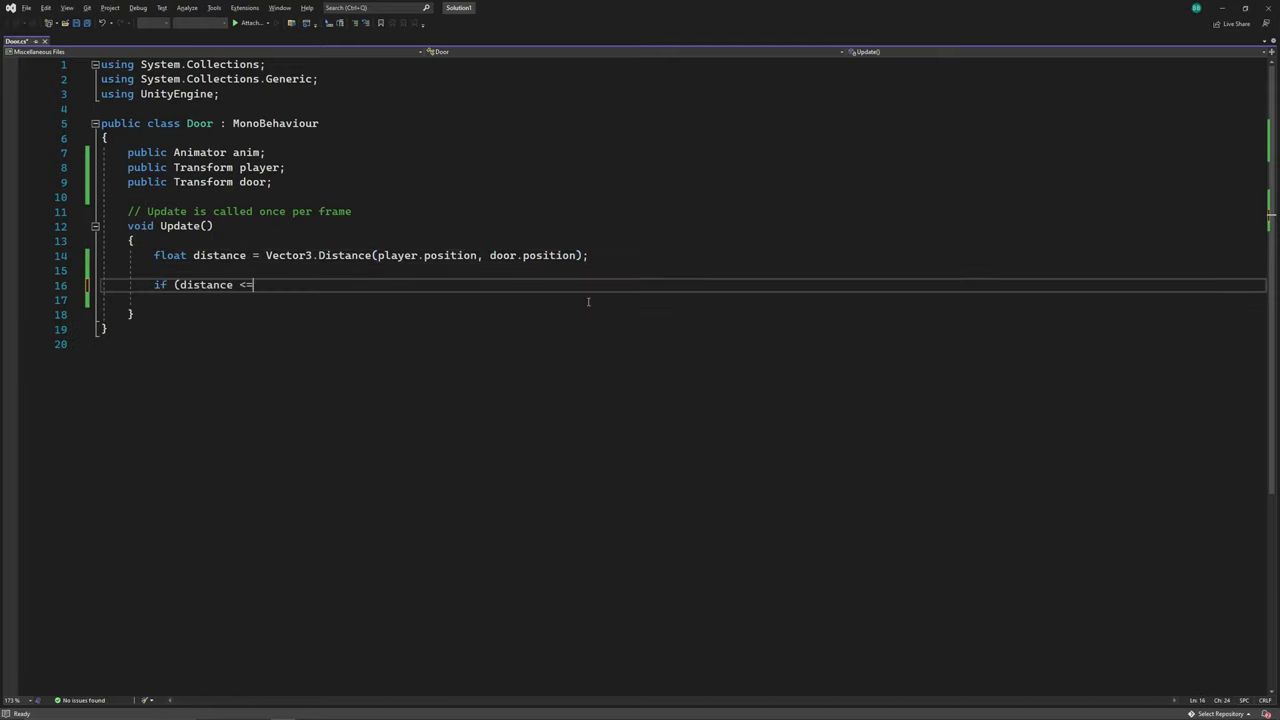
text(25))
key(Return)
text({)
key(Return)
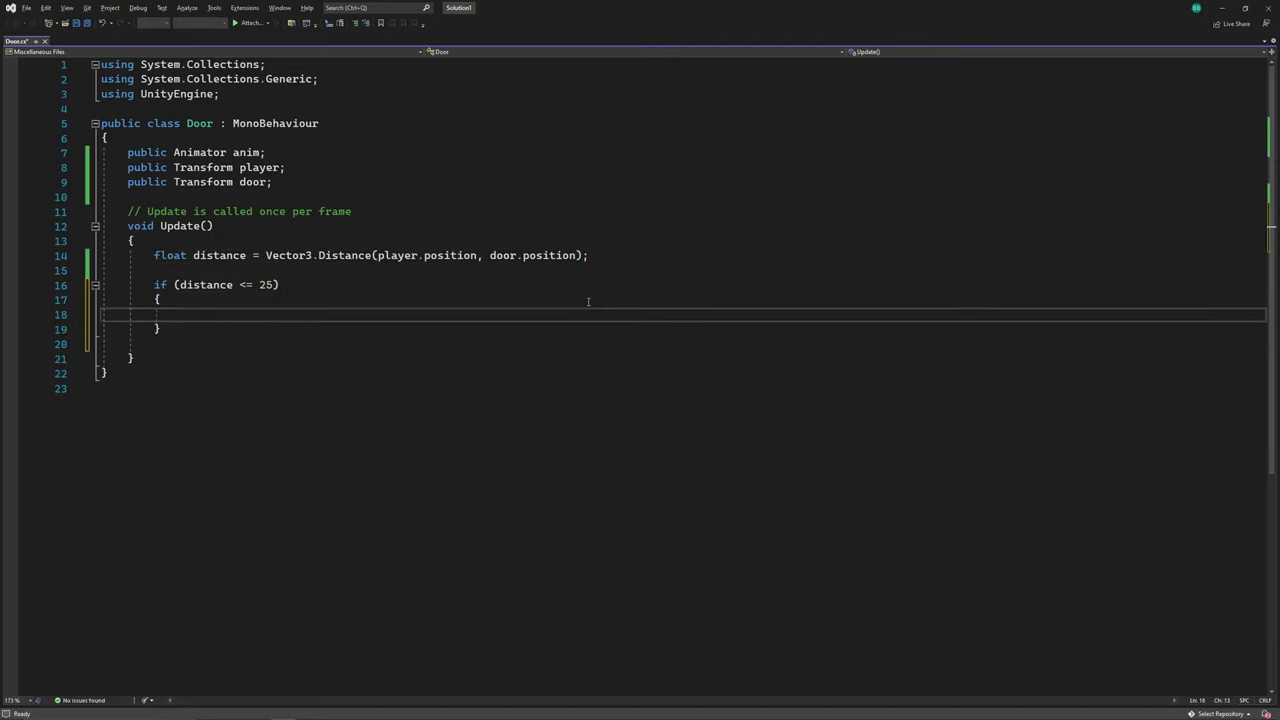
Step: Inside the if block, call anim.SetBool("Near", true), save the script, and add an empty line below the block
text(anim.SetBool("Near", true);)
key(ctrl+s)
key(Return)
key(ctrl+z)
key(Down)
key(Return)
key(Return)
key(ctrl+z)
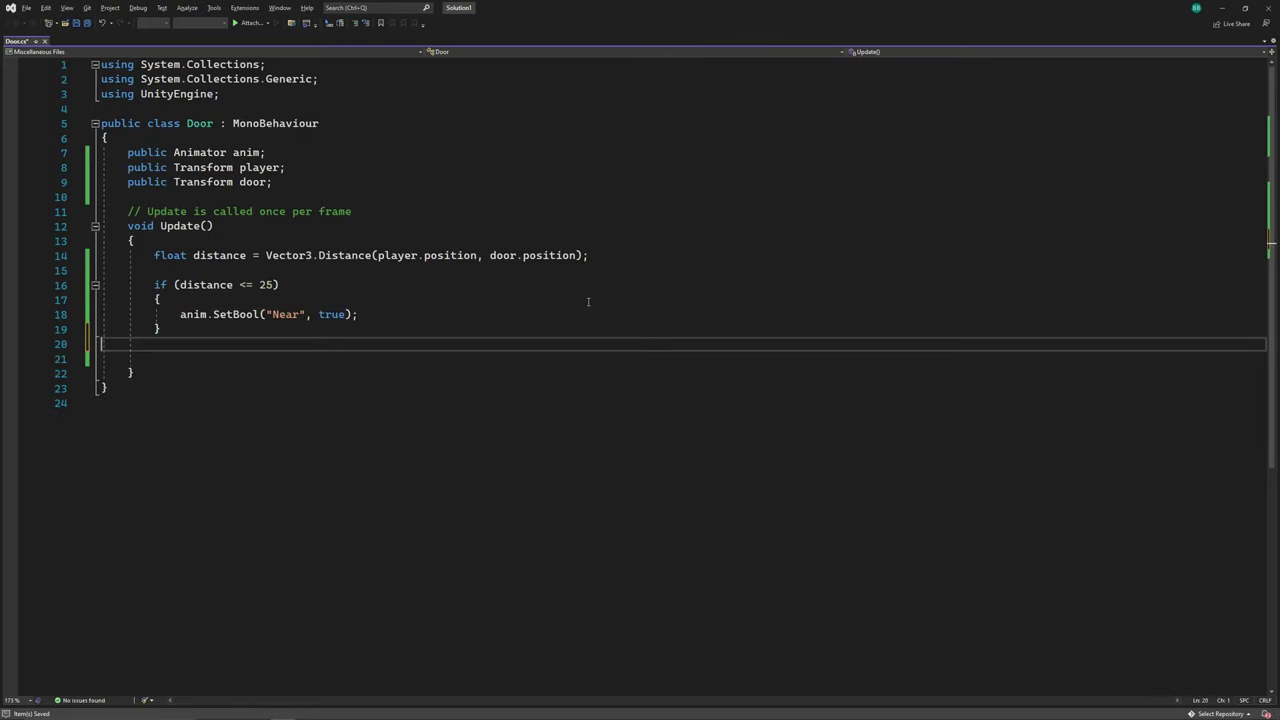
key(Tab)
text(else)
key(ctrl+z)
key(ctrl+z)
Step: Add an else block directly after the if block that calls anim.SetBool("Near", false)
key(Down)
key(Down)
text(els)
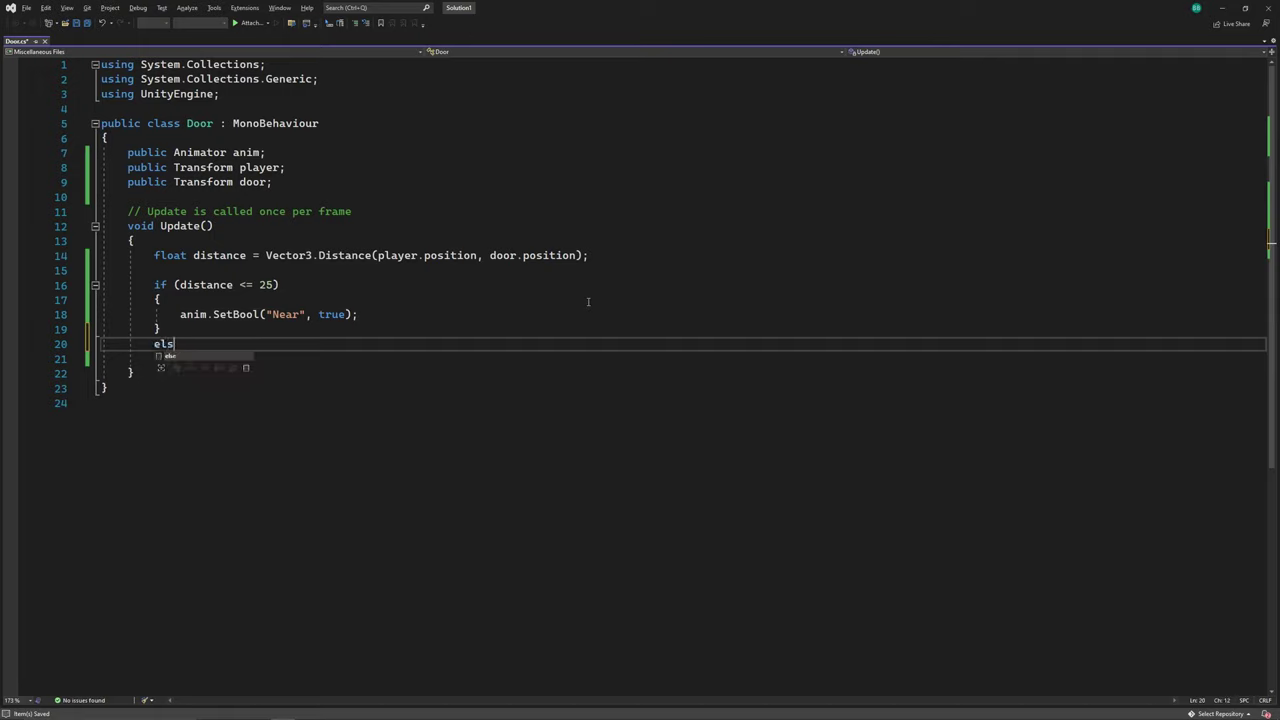
text(e)
key(Return)
text({)
key(Return)
text(anim.SetBool("Near", false)
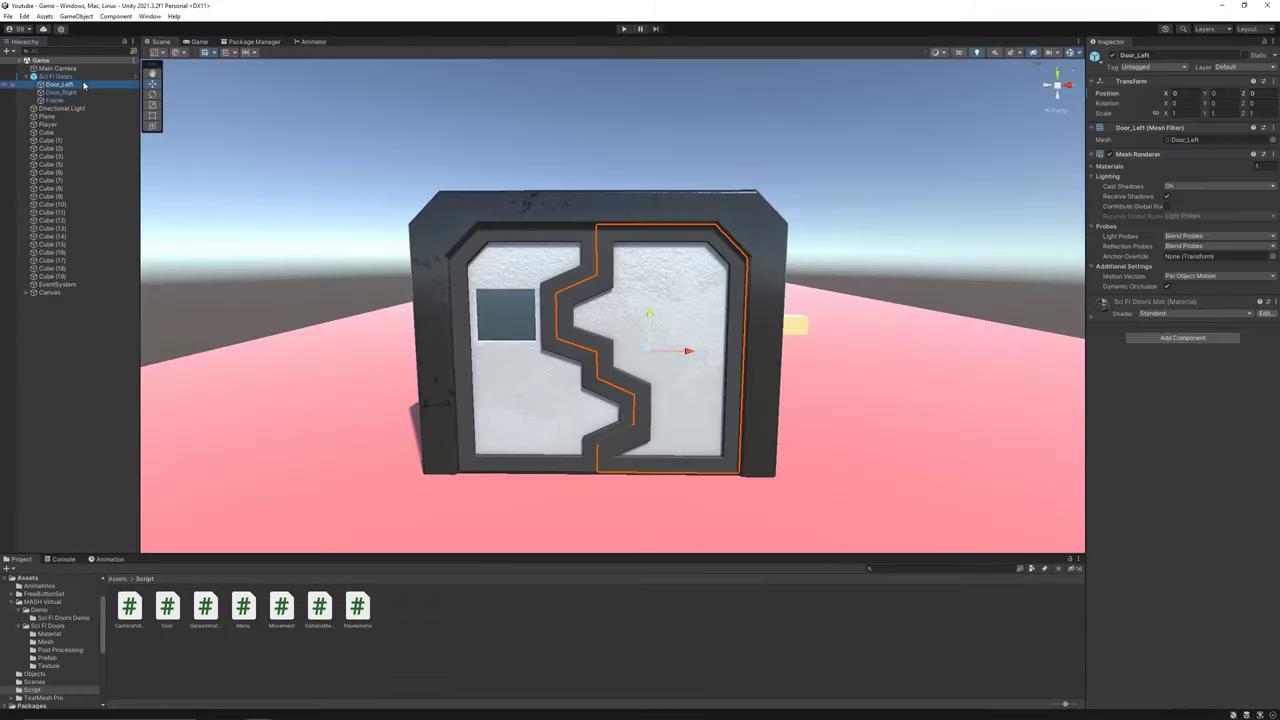
Step: In Unity, attach the Door script to Sci Fi Gates, assign its Animator, Player and Sci Fi Gates to Anim, Player and Door, and save the scene
drag(86, 416, 118, 78)
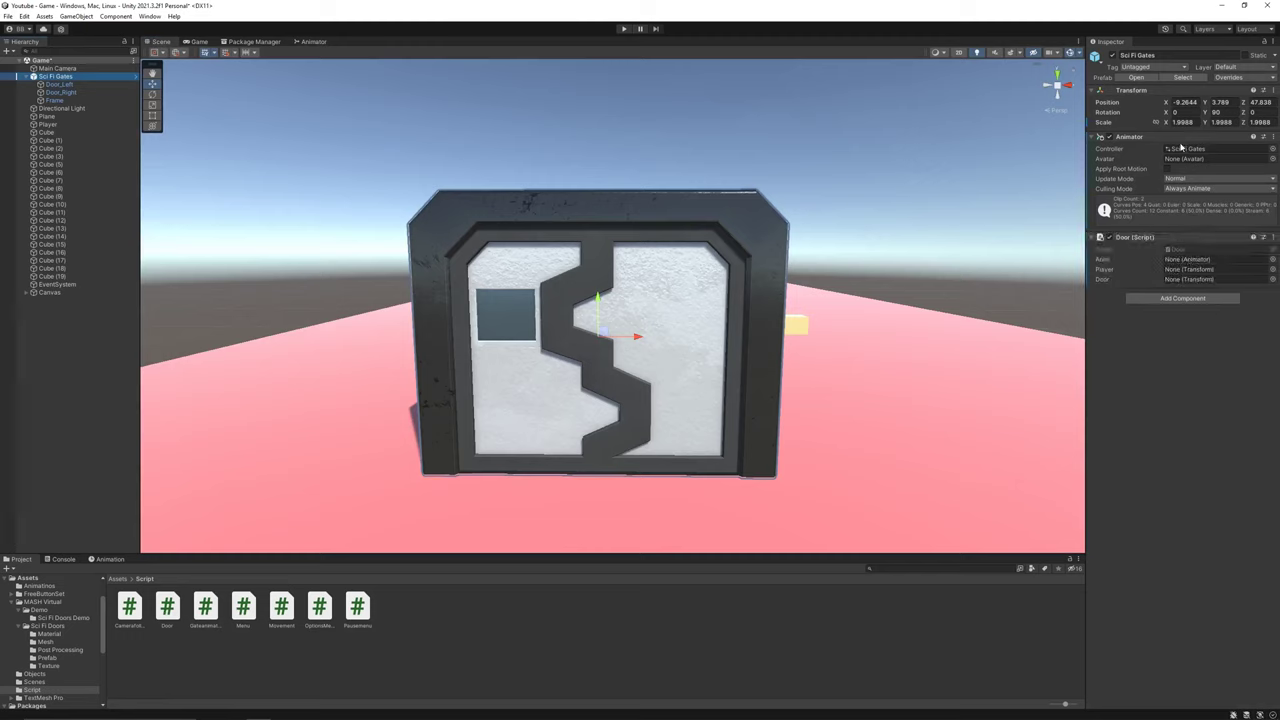
drag(1156, 138, 1191, 261)
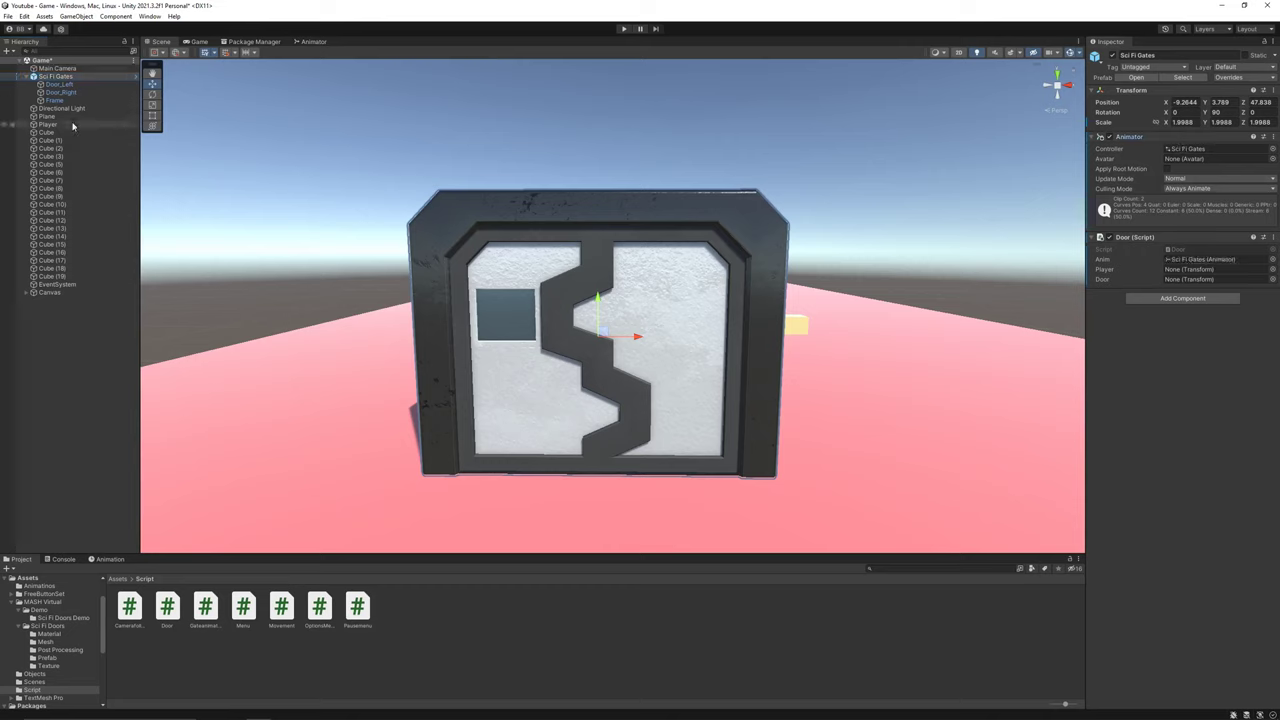
drag(72, 126, 1195, 270)
drag(74, 77, 1214, 279)
key(ctrl+s)
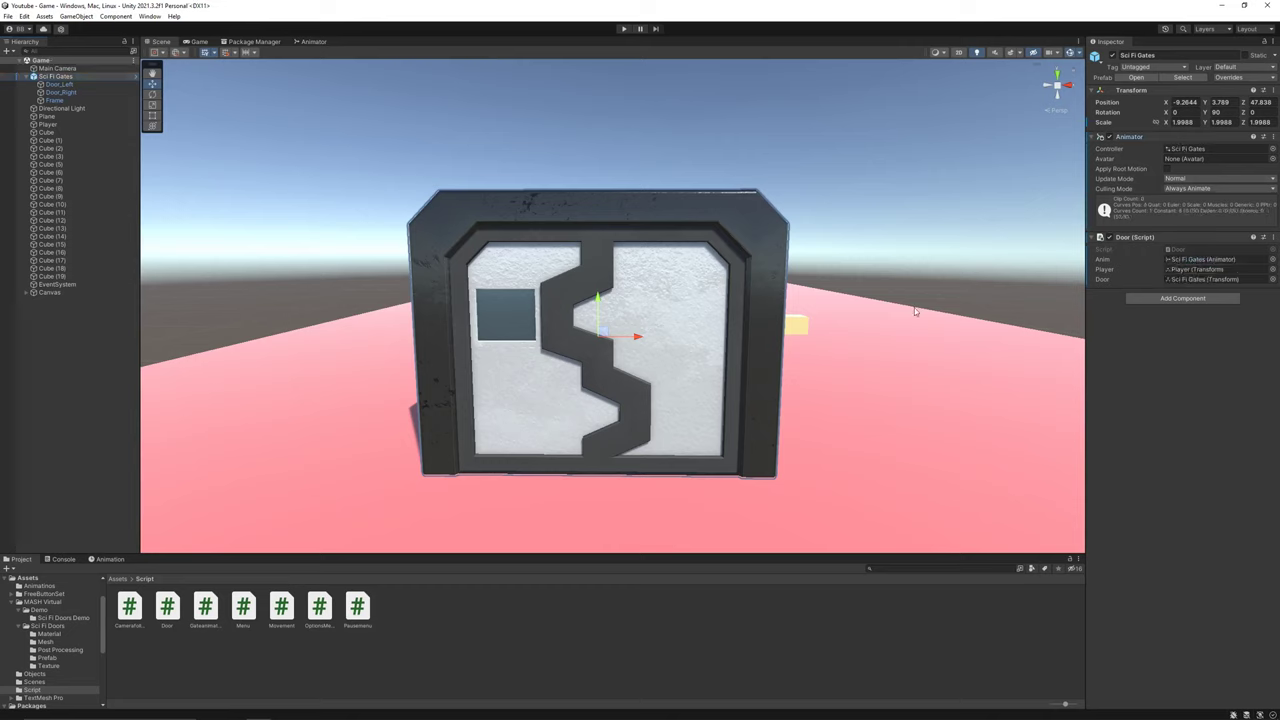
Step: Play-test the game by rolling the ball forward through the gate, and inspect the gate in the Scene view
click(623, 28)
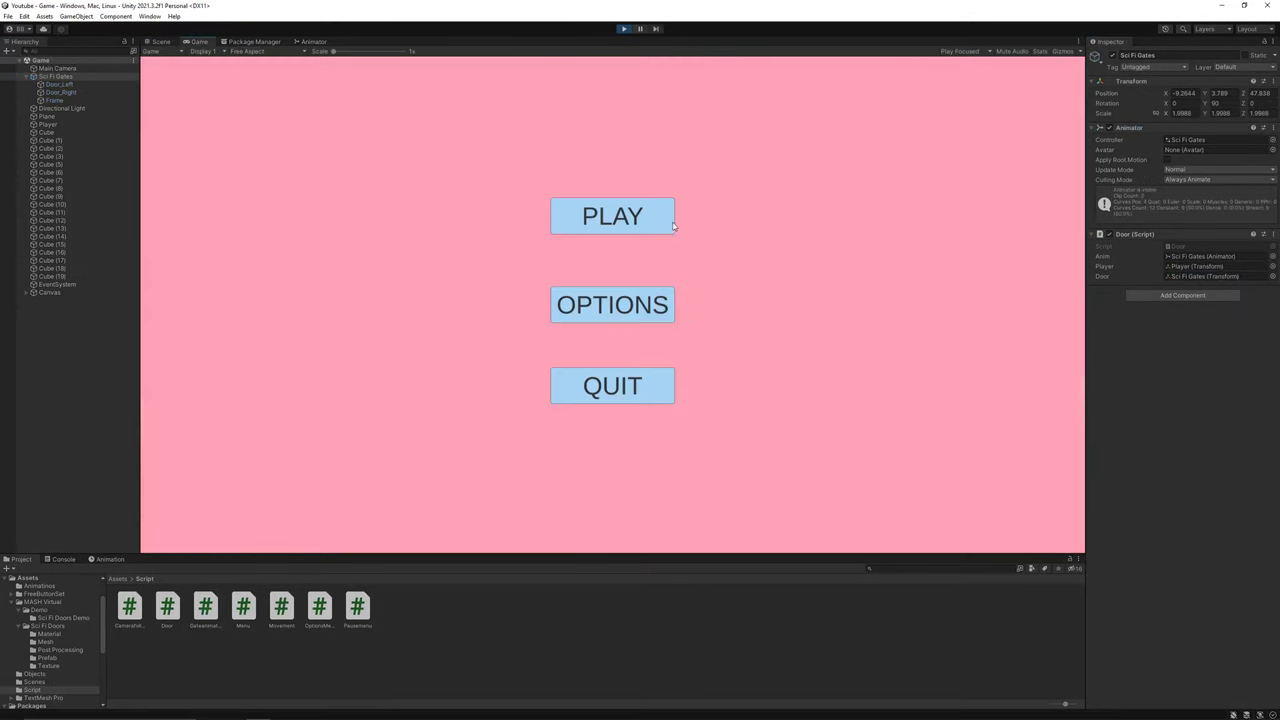
click(672, 225)
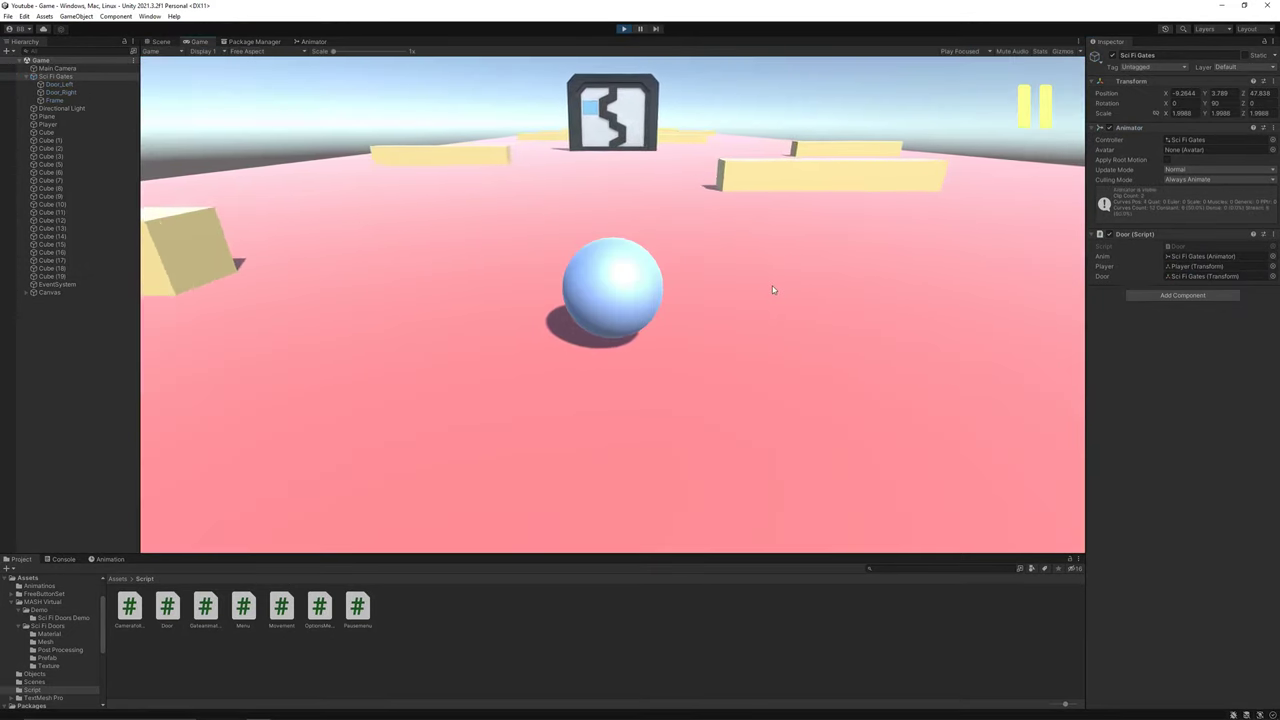
key(w)
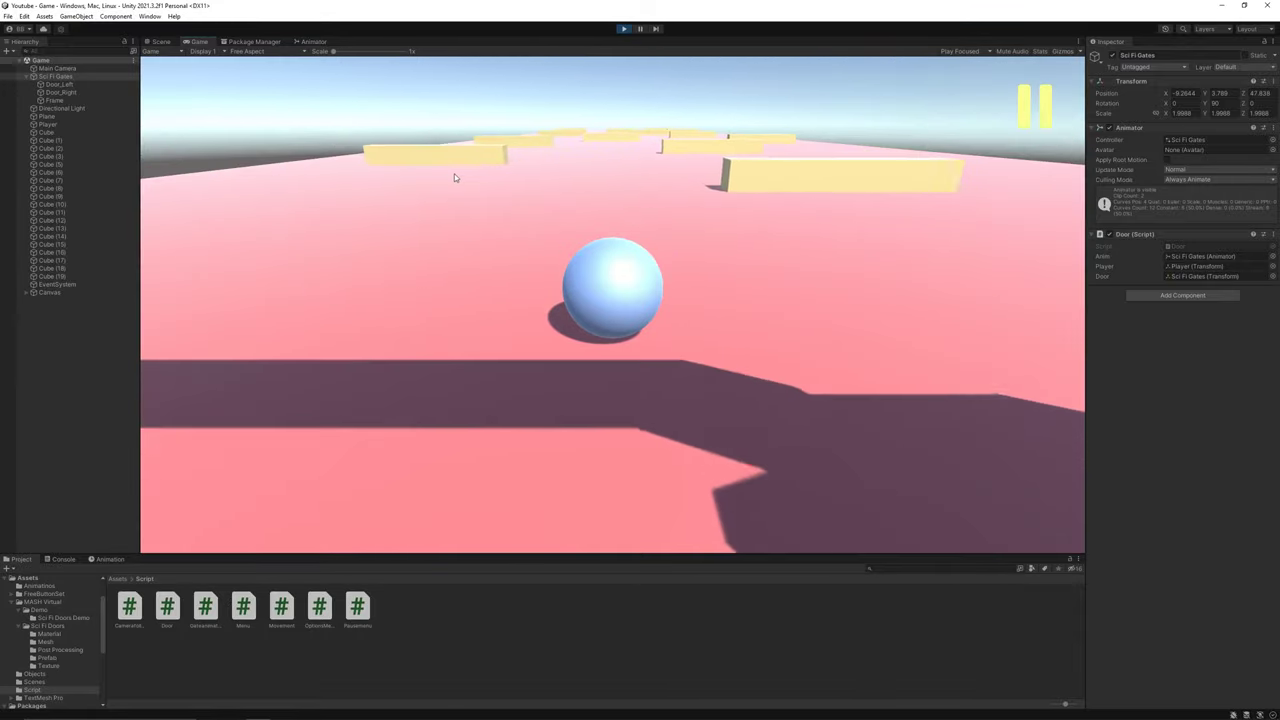
click(164, 42)
key(d)
right_drag(572, 242, 441, 266)
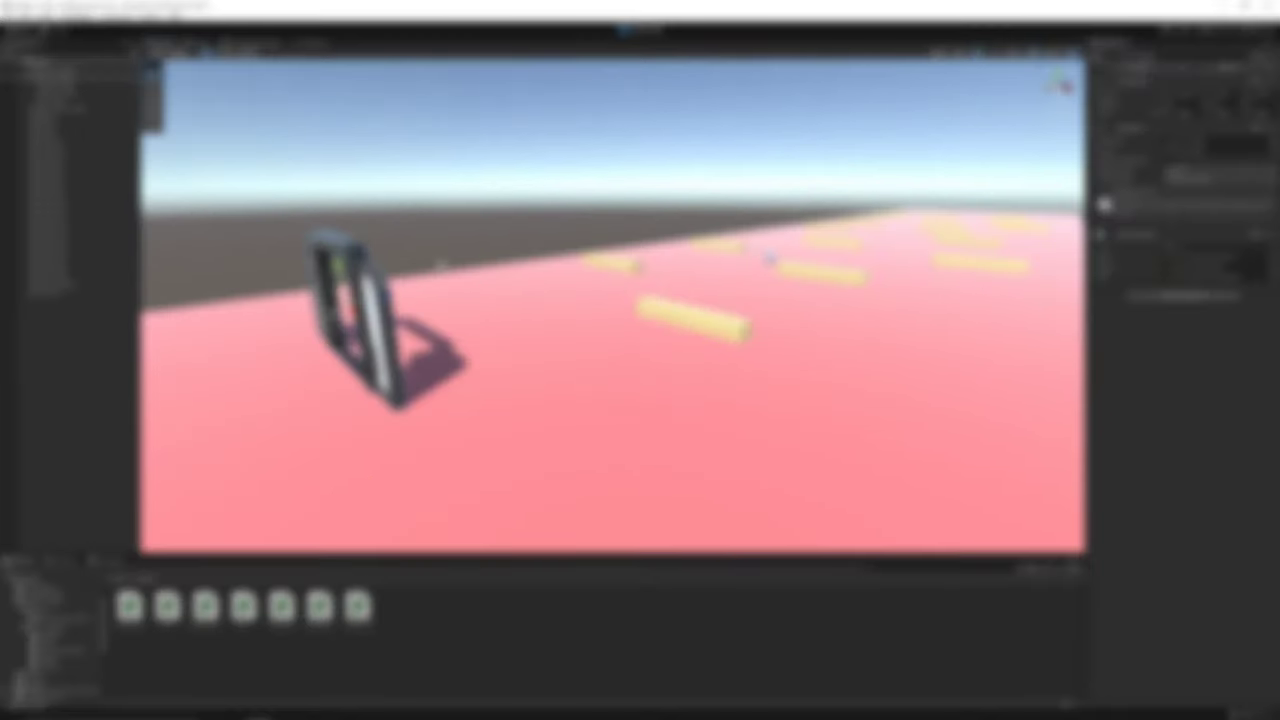